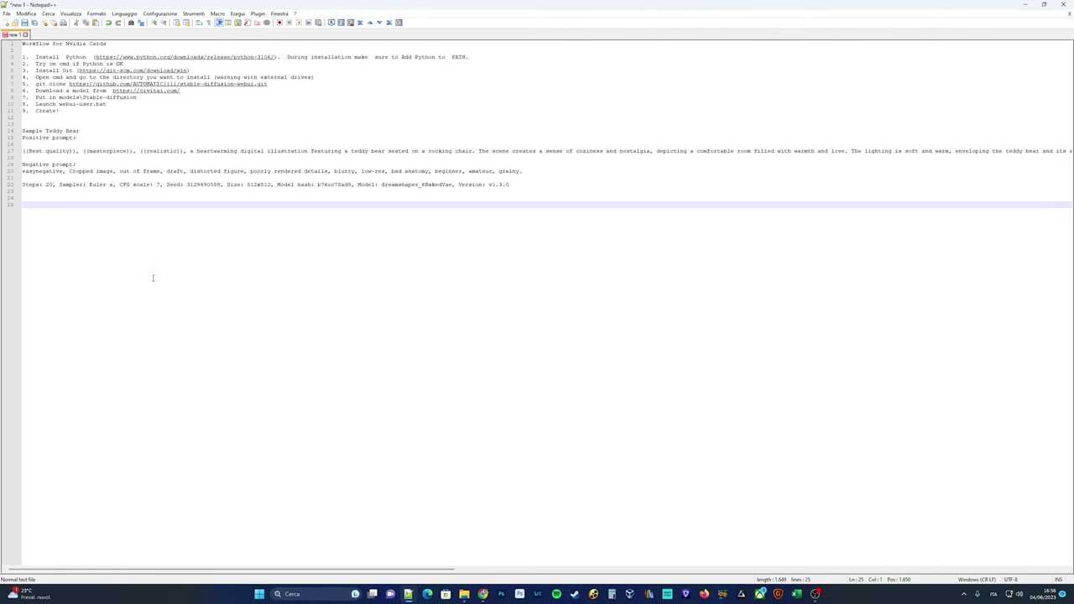
# - Bring up the Python 3.10.6 release page in Chrome, showing its Files table
pyautogui.moveTo(483, 593)
pyautogui.click(454, 524)
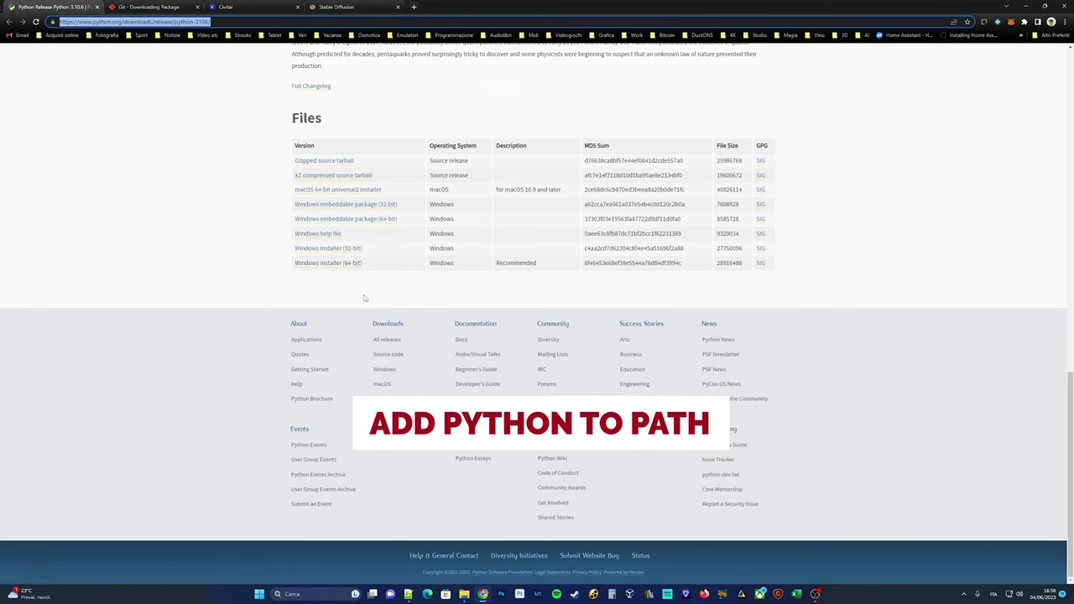
# - Open Command Prompt through the taskbar search for cmd
pyautogui.click(319, 595)
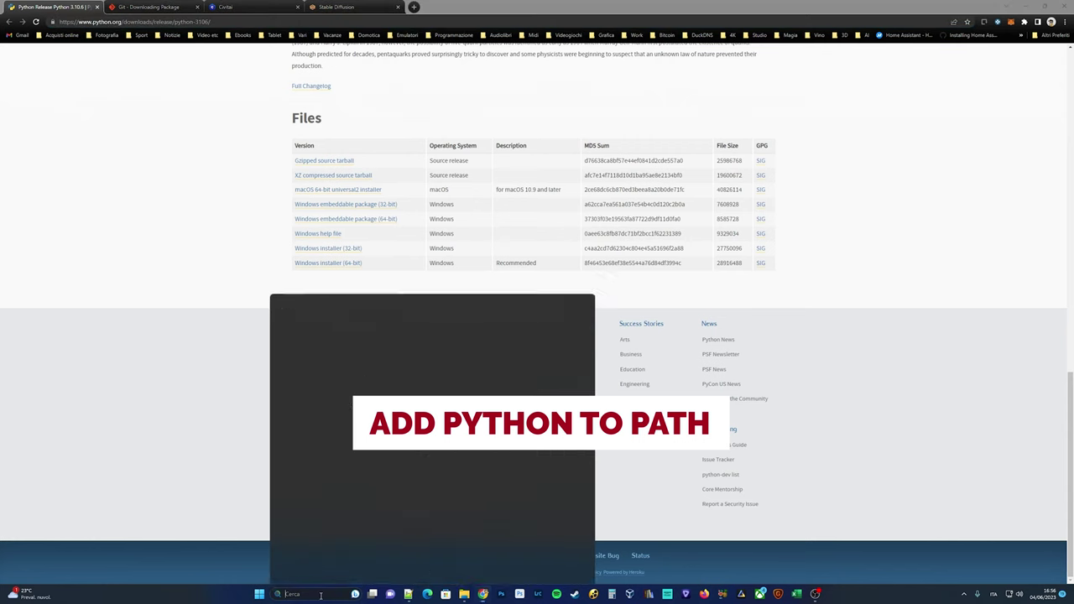
pyautogui.write('cmd')
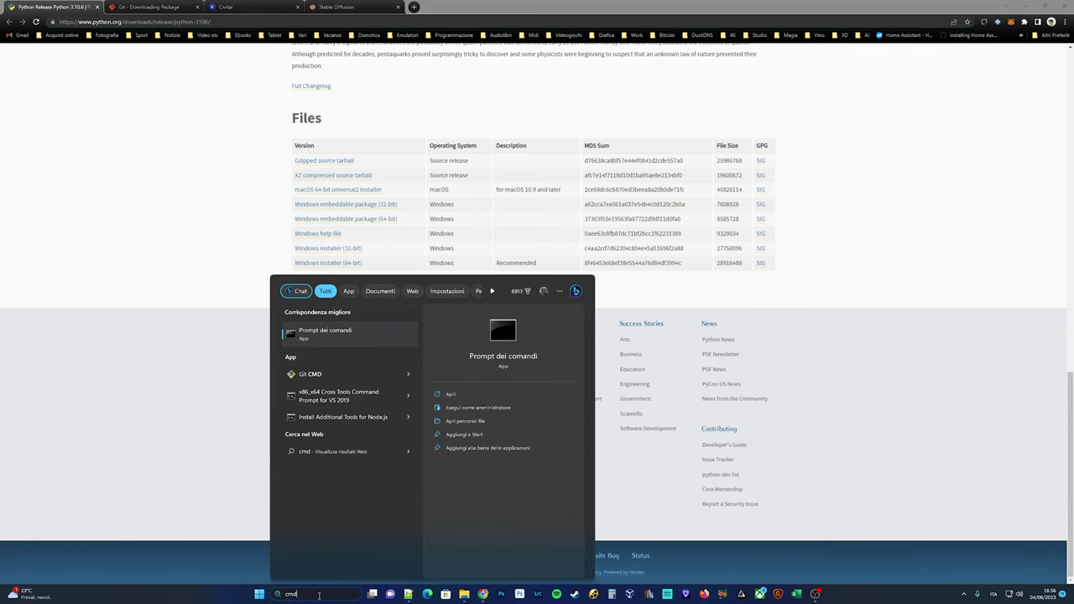
pyautogui.press('Return')
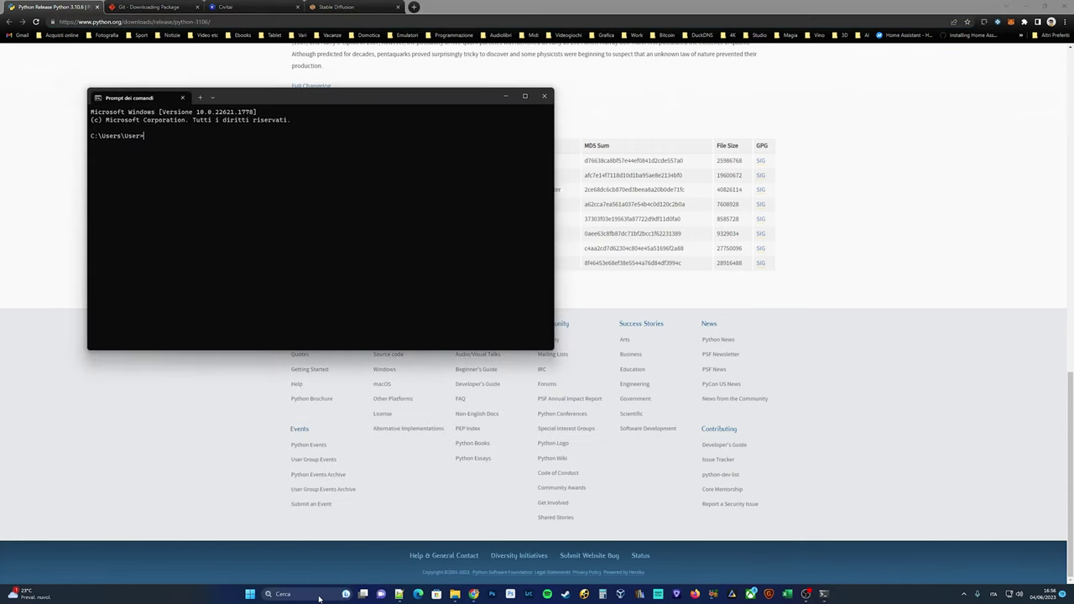
# - Confirm python launches Python 3.10.6, exit it with exit(), and return to the Notepad++ notes
pyautogui.write('python')
pyautogui.press('Return')
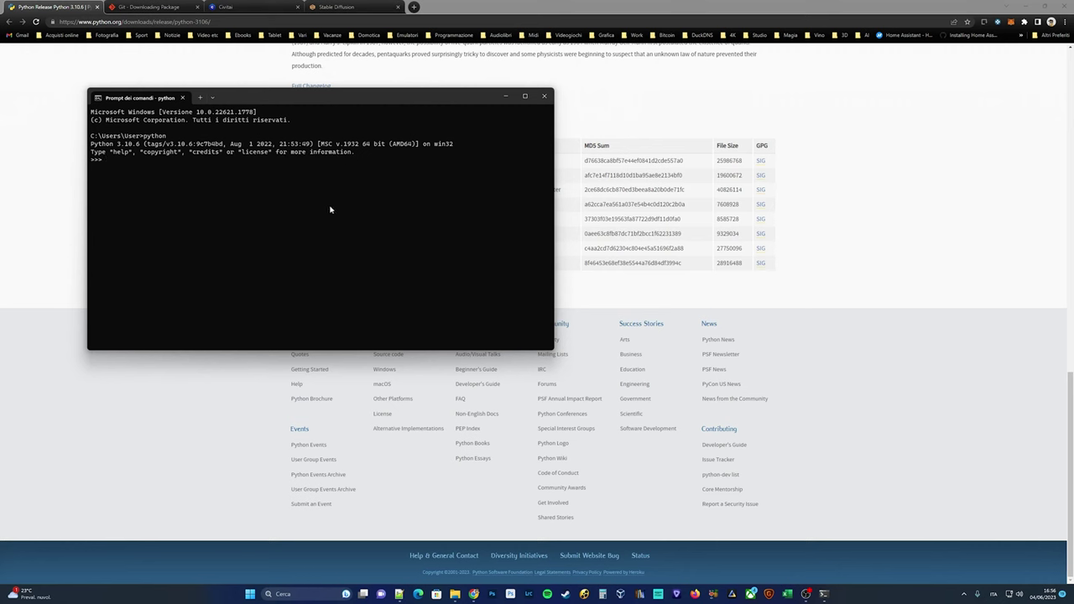
pyautogui.write('exit()')
pyautogui.press('Return')
pyautogui.click(400, 594)
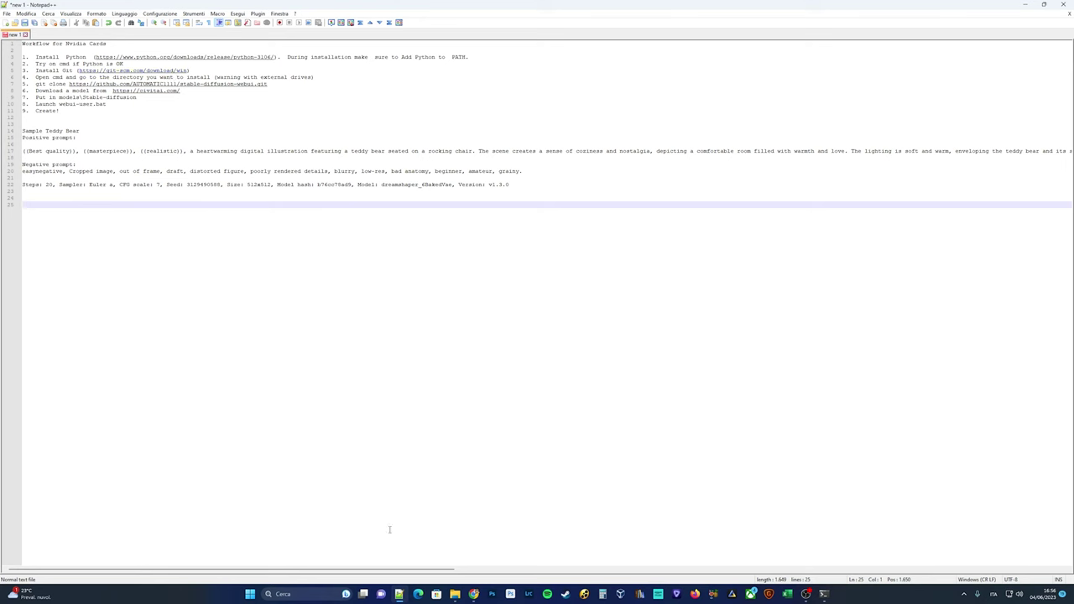
pyautogui.click(473, 594)
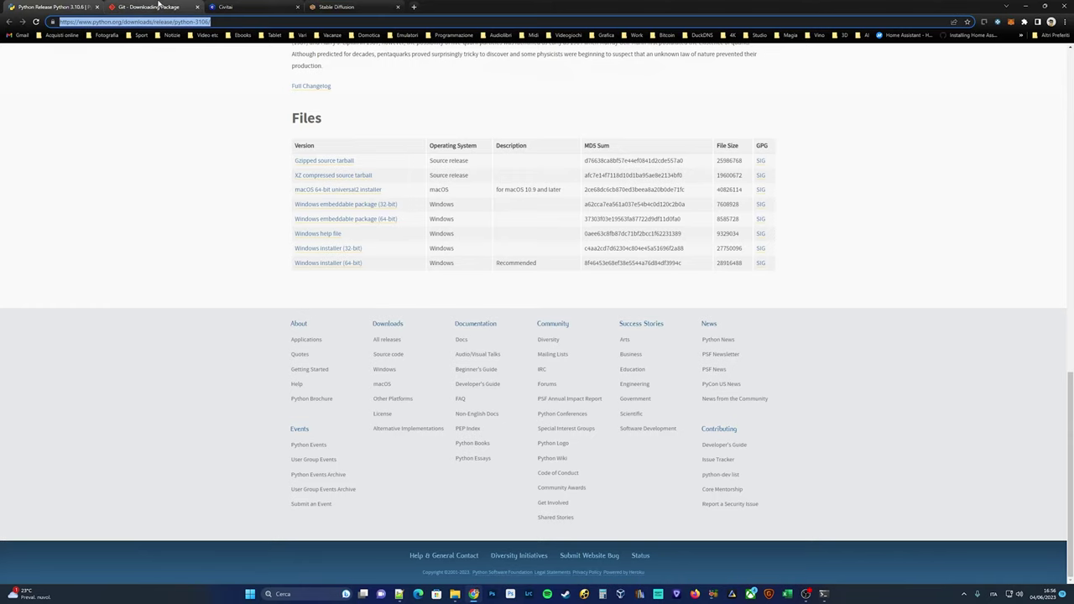
pyautogui.click(156, 7)
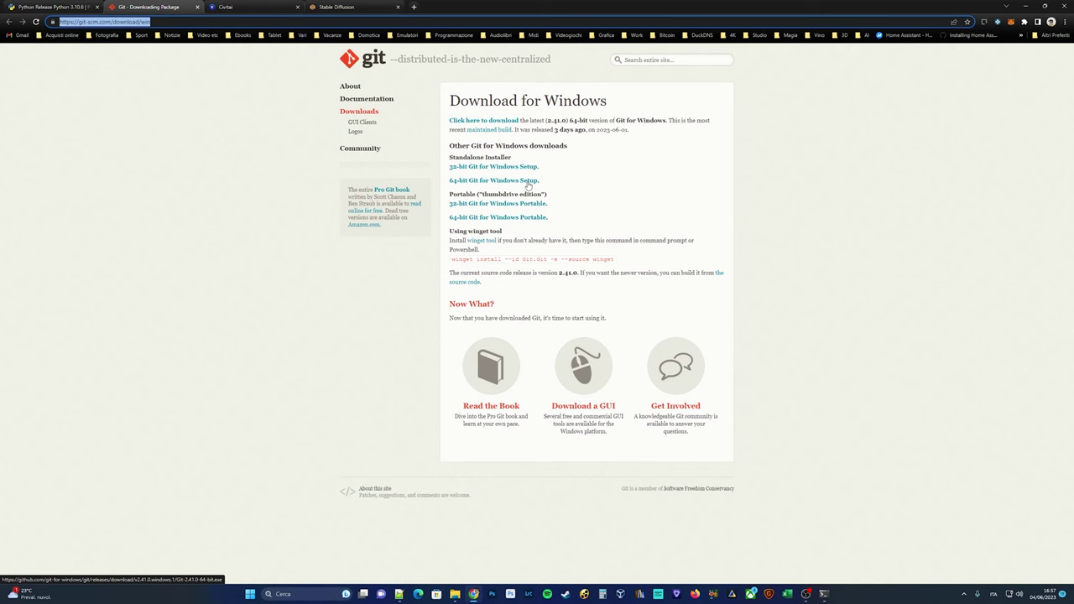
pyautogui.click(399, 594)
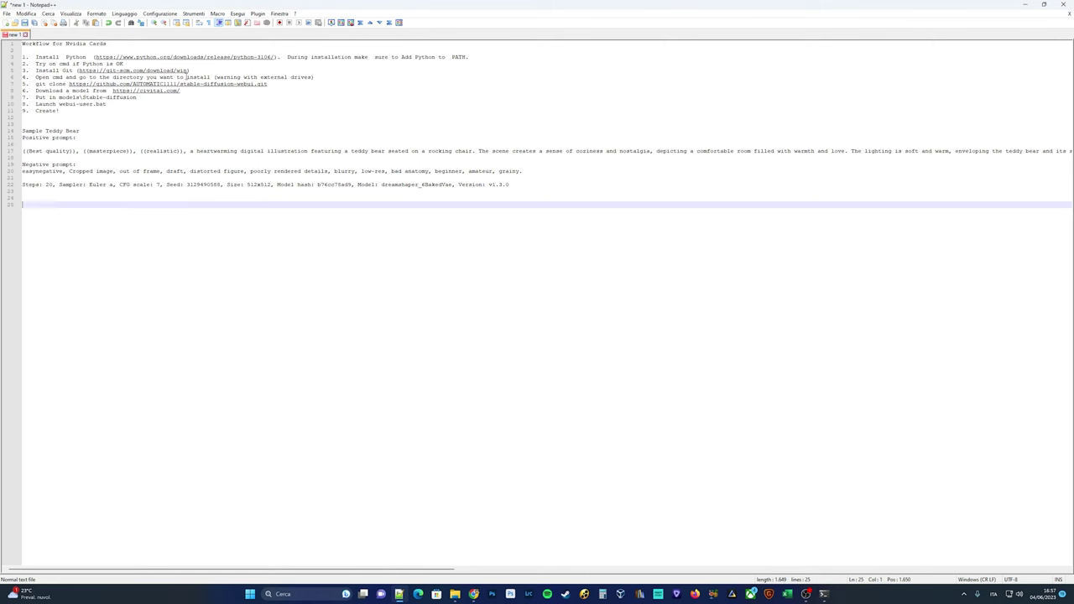
# - Select the stable-diffusion-webui git URL in the notes and bring Command Prompt forward
pyautogui.moveTo(269, 84); pyautogui.dragTo(72, 85)
pyautogui.hotkey('ctrl', 'c')
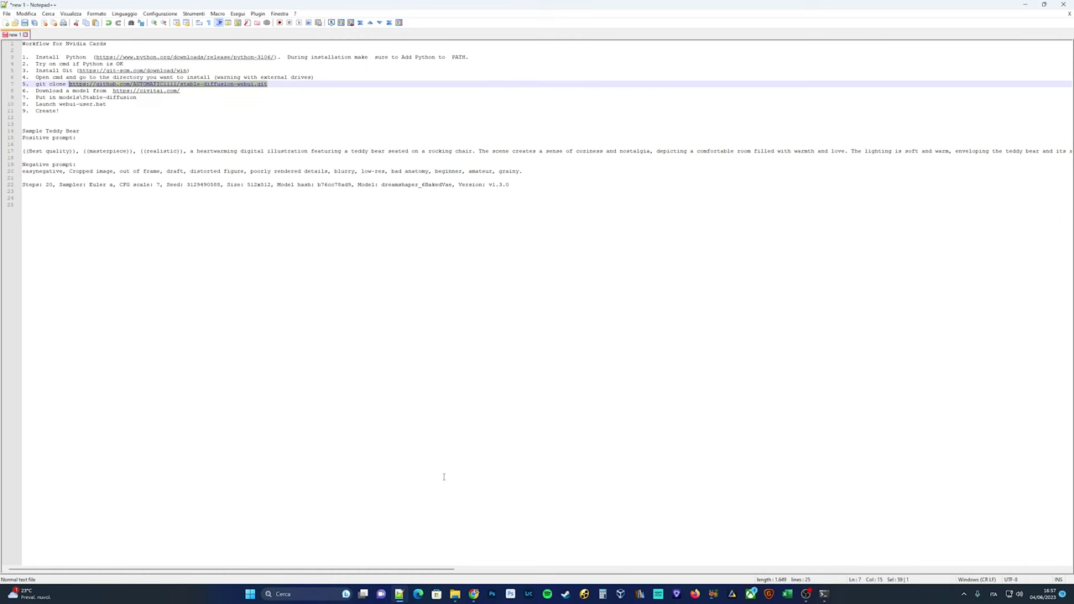
pyautogui.moveTo(458, 598)
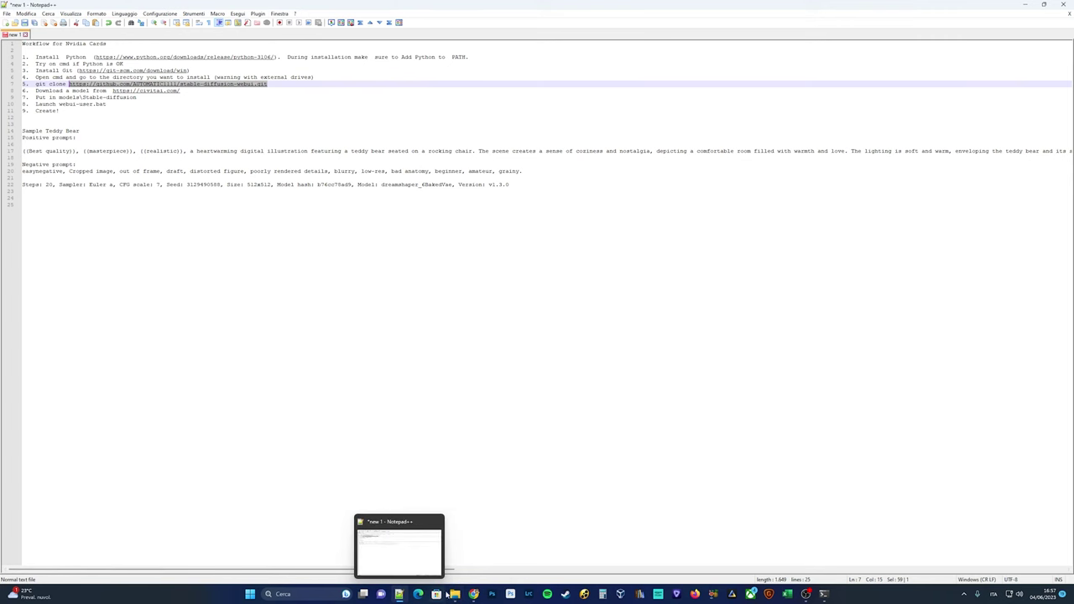
pyautogui.click(825, 594)
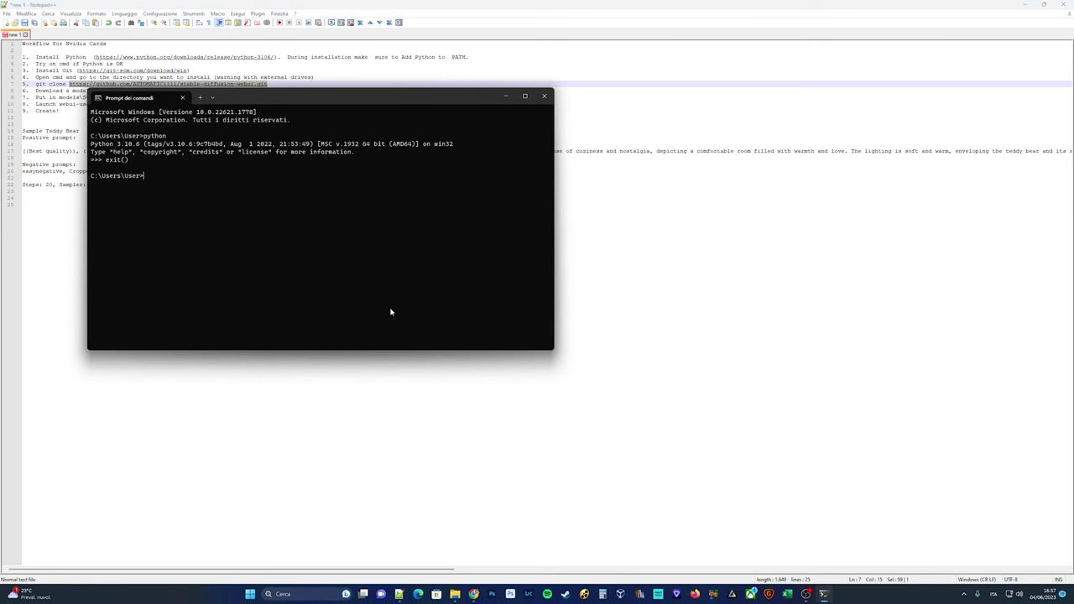
# - Change to the D:\SD folder and list its contents
pyautogui.write('d:')
pyautogui.press('Return')
pyautogui.write('cd SD')
pyautogui.press('Return')
pyautogui.write('dir')
pyautogui.press('Return')
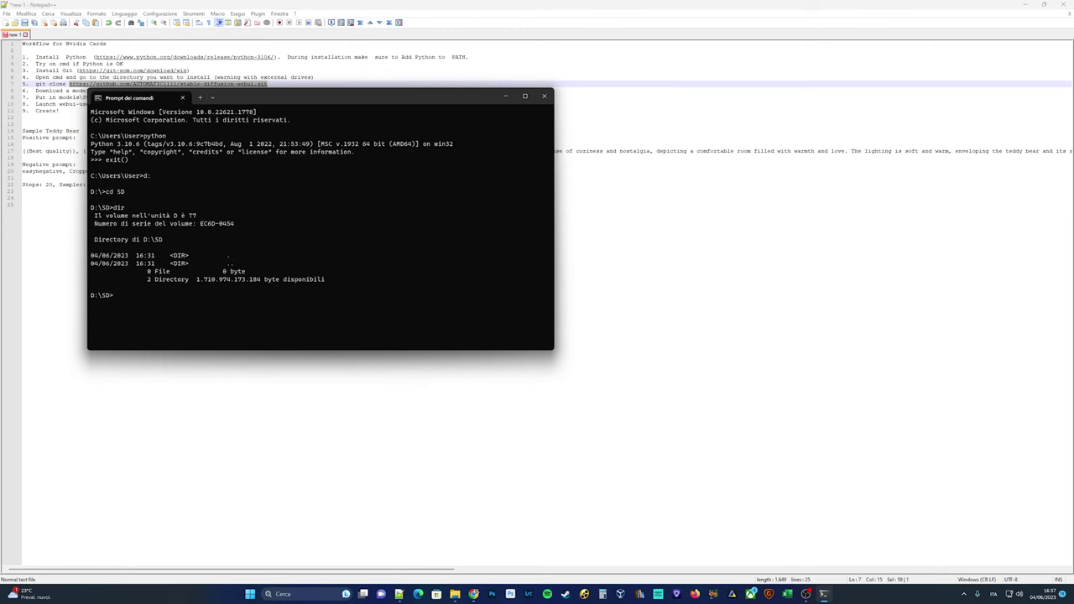
# - Run git clone with the pasted repository URL, then switch to the browser
pyautogui.rightClick(178, 199)
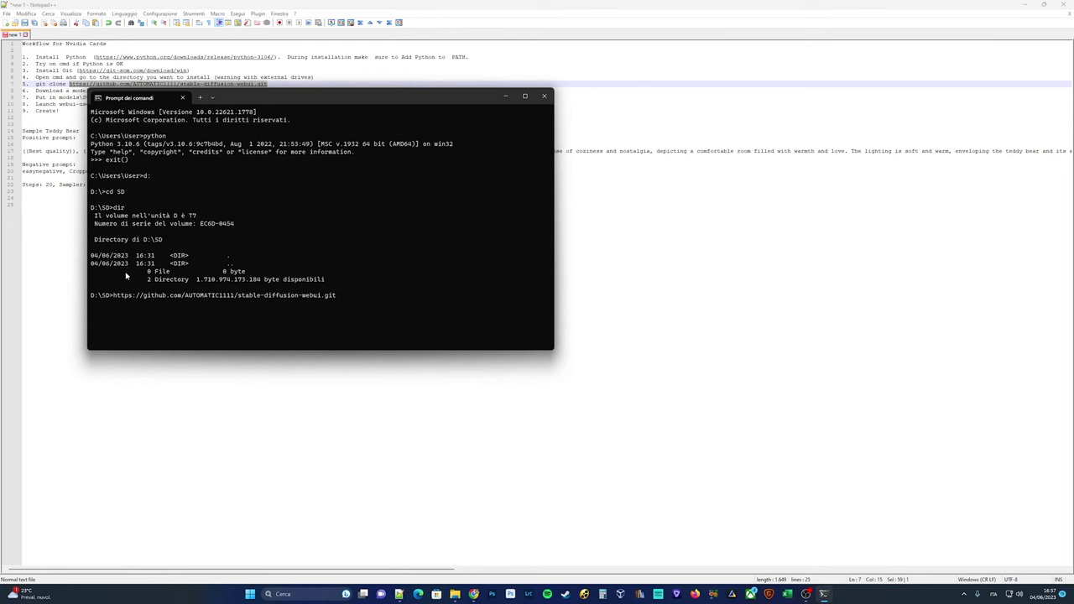
pyautogui.press('Home')
pyautogui.write('git clone')
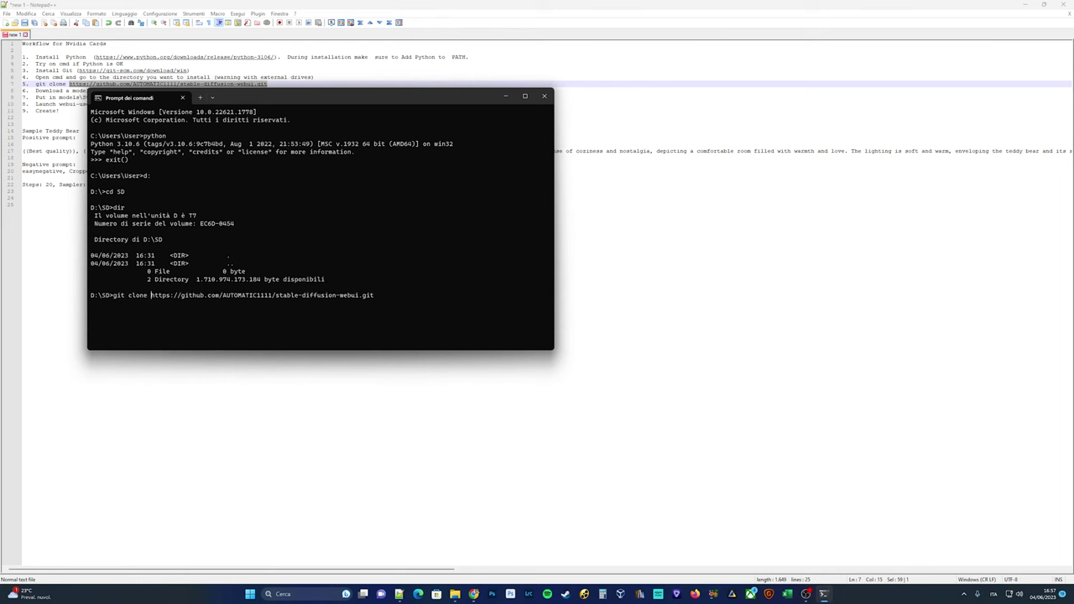
pyautogui.press('Return')
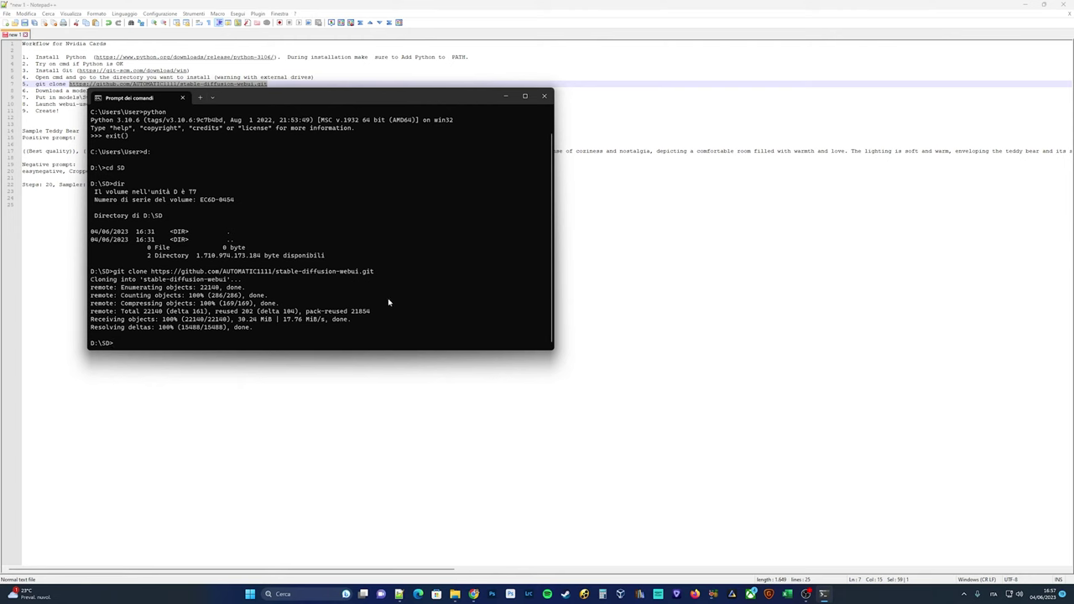
pyautogui.click(474, 594)
# - View the Civitai model gallery tab, then switch to the stable-diffusion-webui folder
pyautogui.click(239, 6)
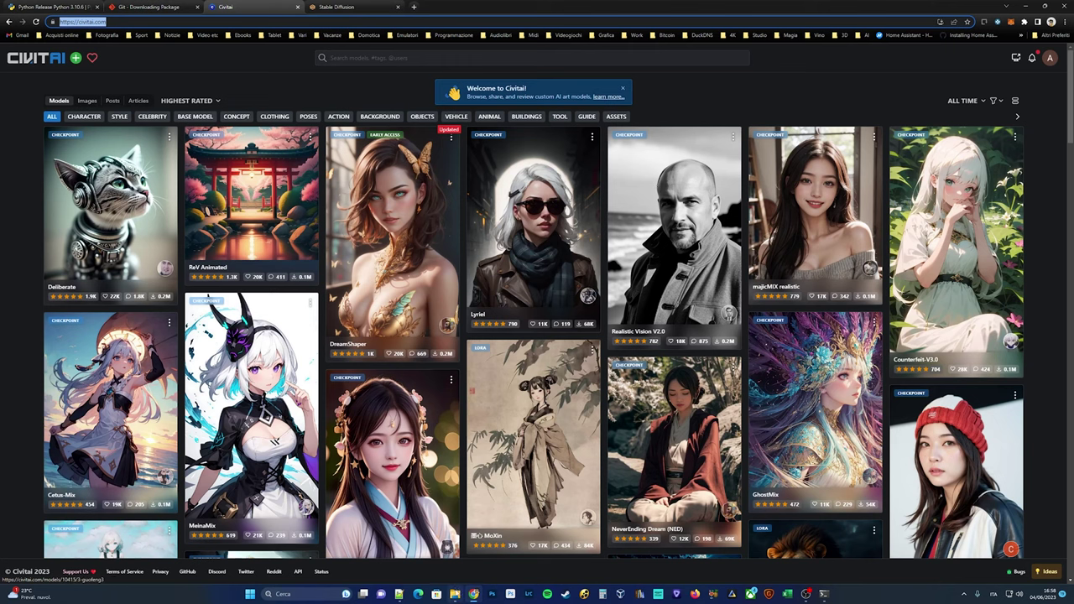
pyautogui.click(454, 593)
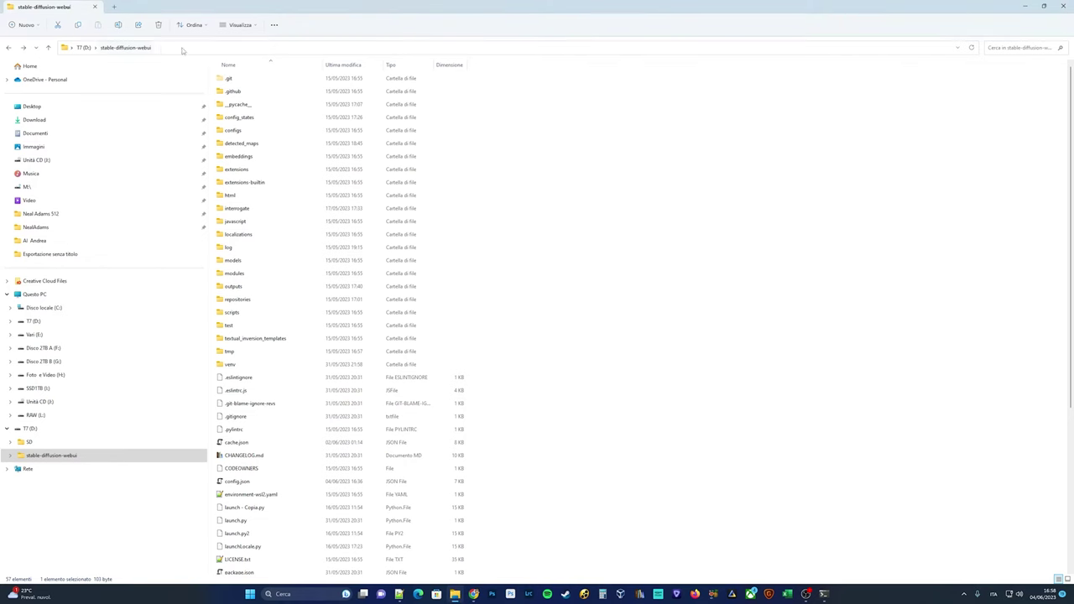
# - Open models\Stable-diffusion and locate the dreamshaper_6BakedVae.safetensors checkpoint
pyautogui.doubleClick(243, 261)
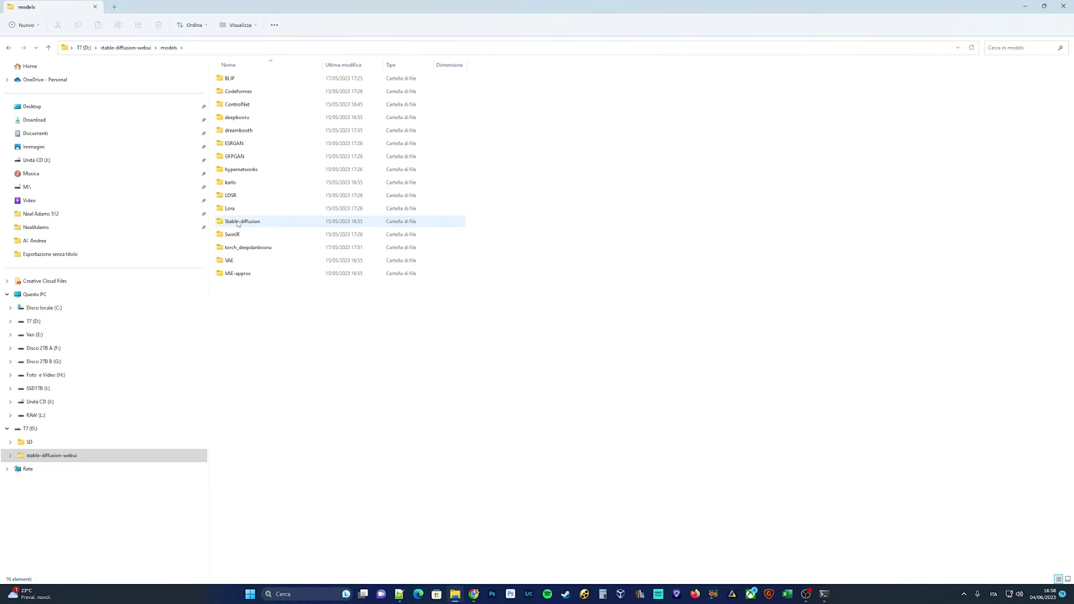
pyautogui.doubleClick(237, 222)
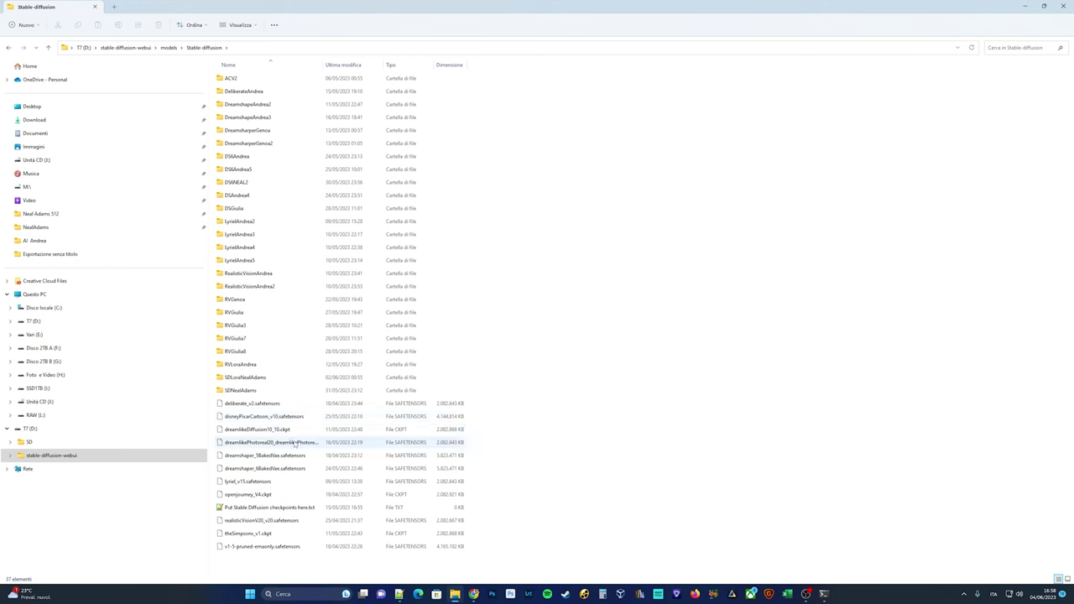
pyautogui.click(273, 468)
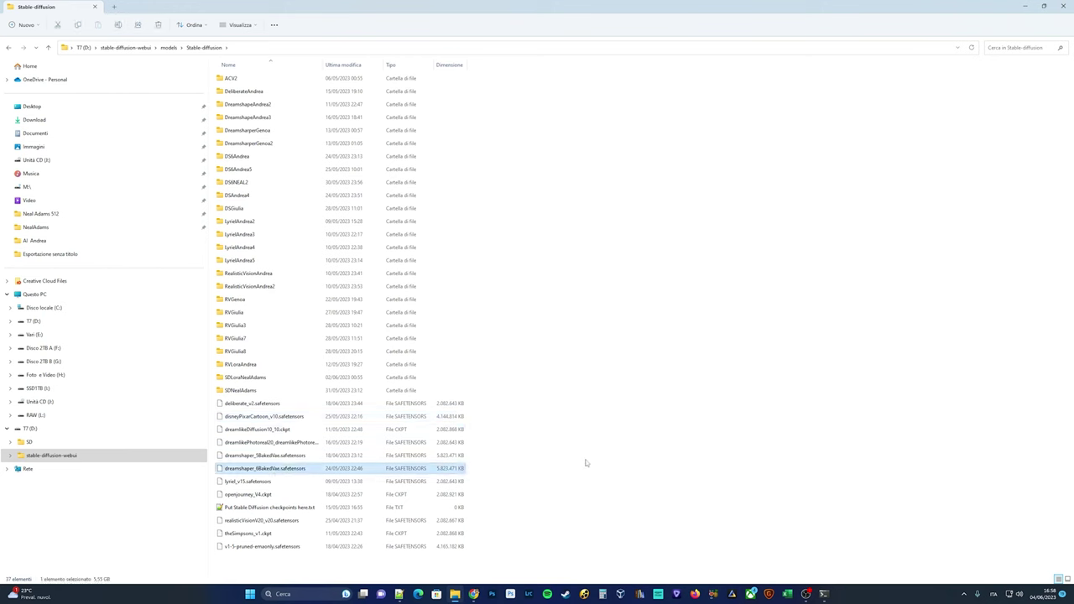
# - Check the notes' launch step, go up to stable-diffusion-webui and run webui-user.bat
pyautogui.click(399, 594)
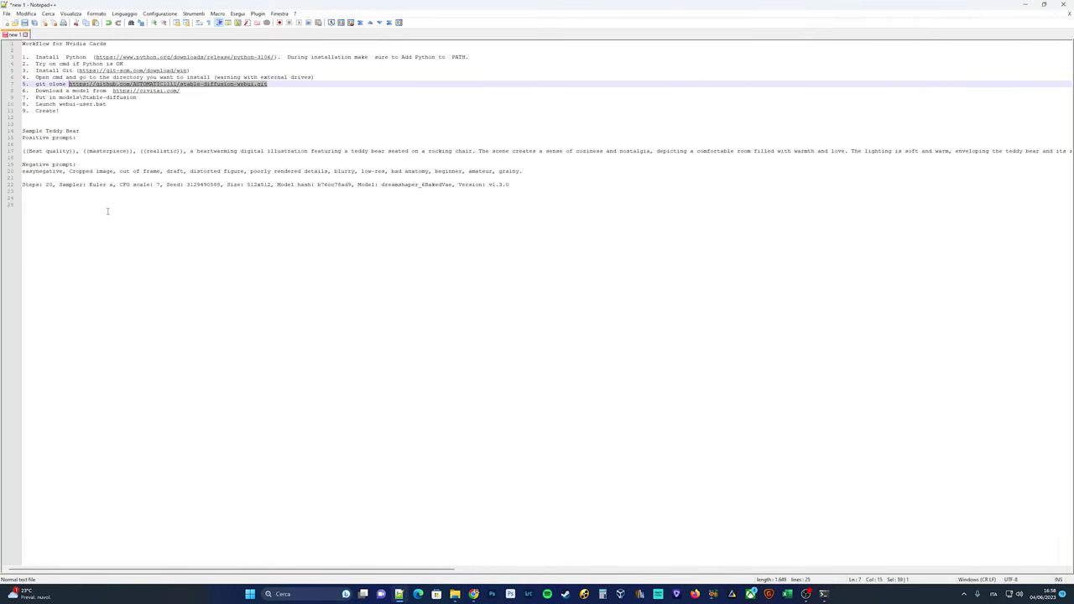
pyautogui.moveTo(35, 104); pyautogui.dragTo(120, 102)
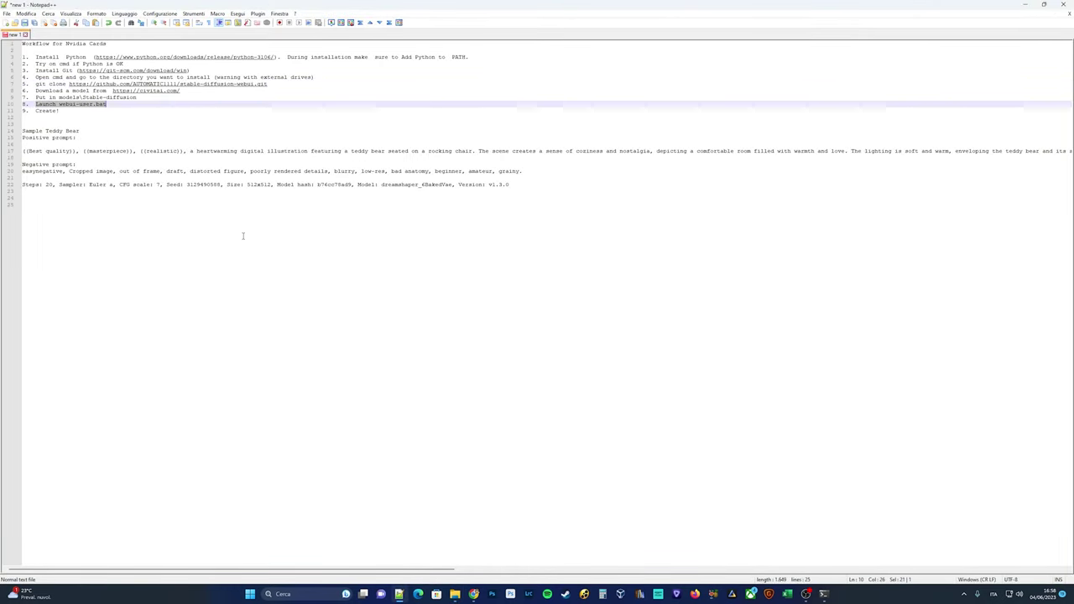
pyautogui.click(454, 594)
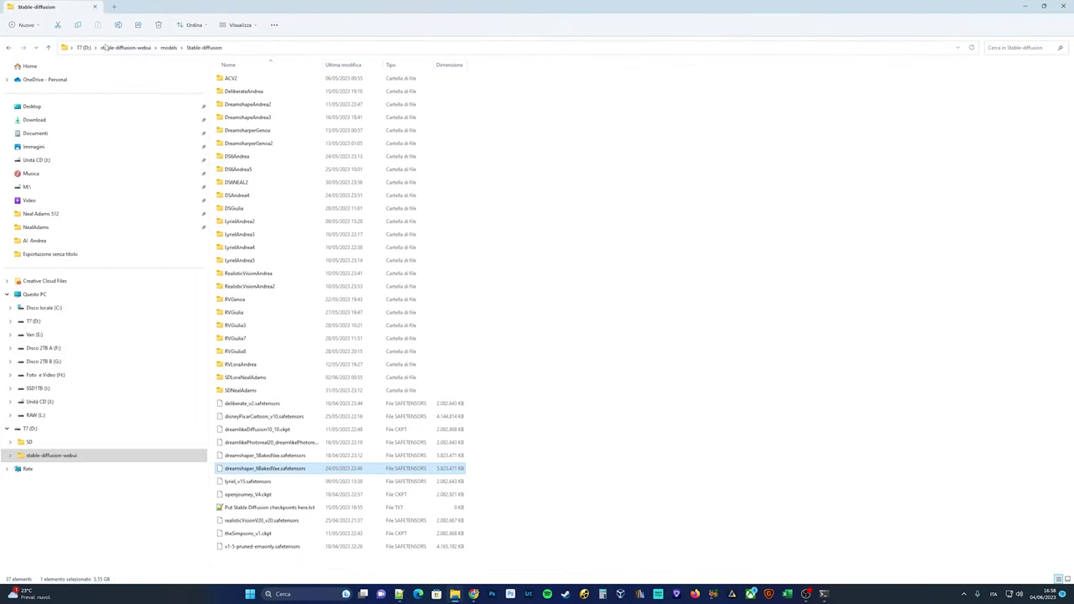
pyautogui.click(48, 48)
pyautogui.click(48, 48)
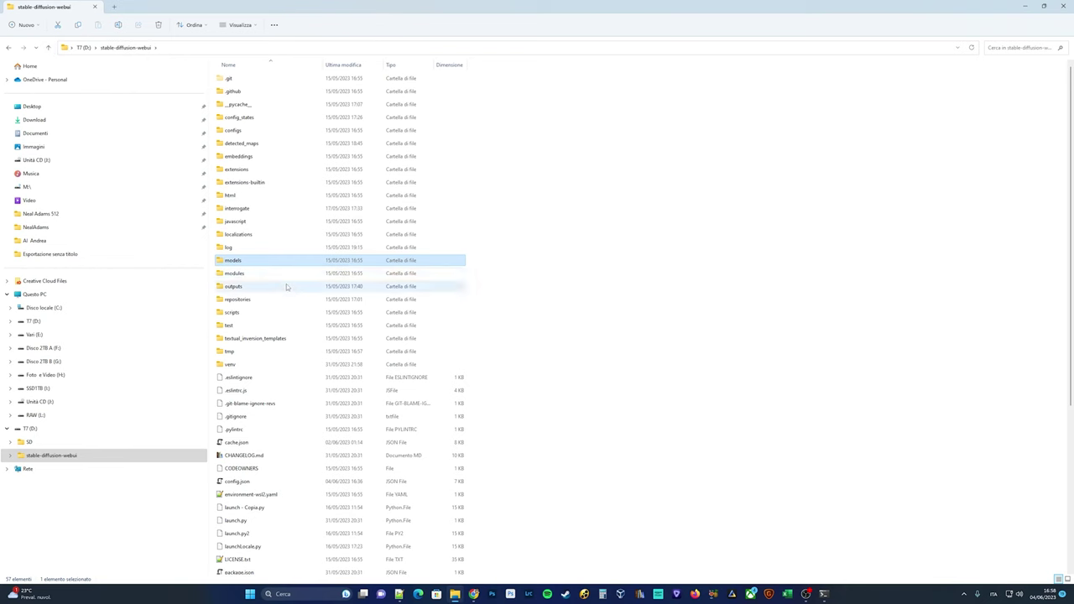
pyautogui.scroll(-5, 286, 284)
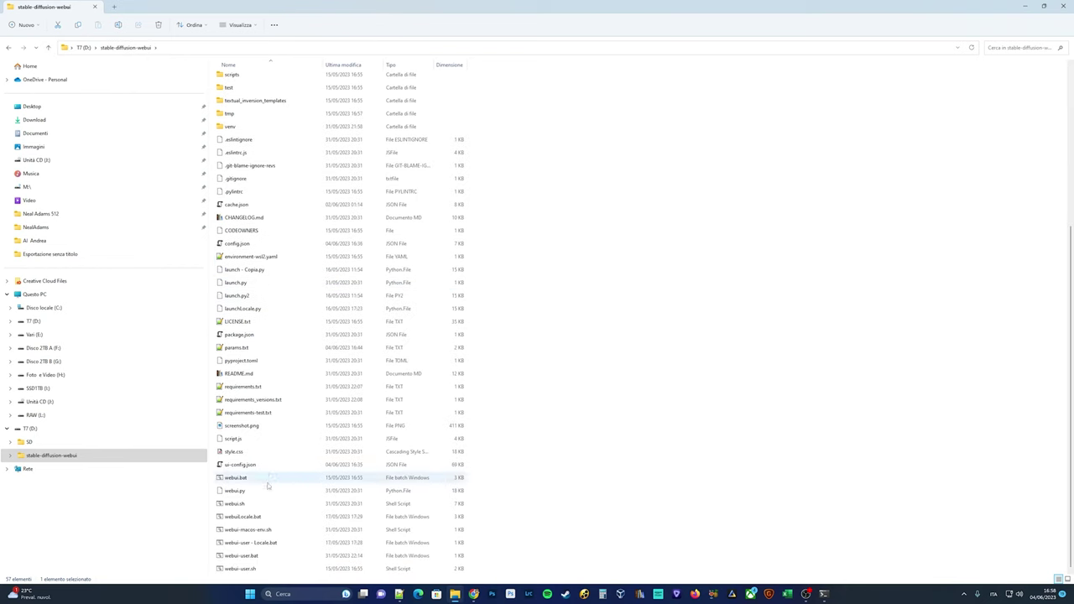
pyautogui.click(257, 557)
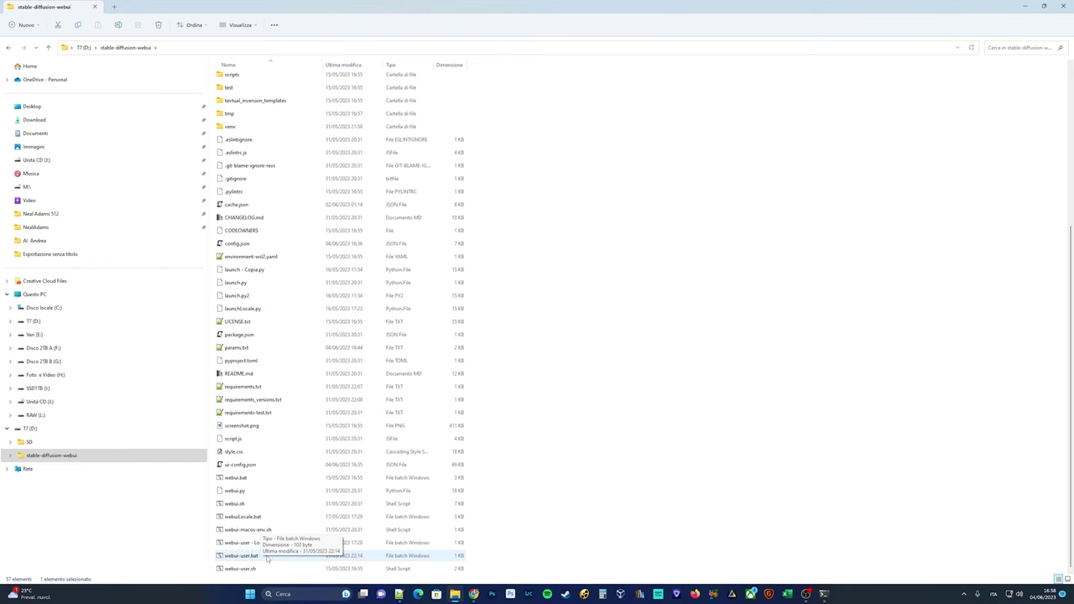
pyautogui.doubleClick(267, 558)
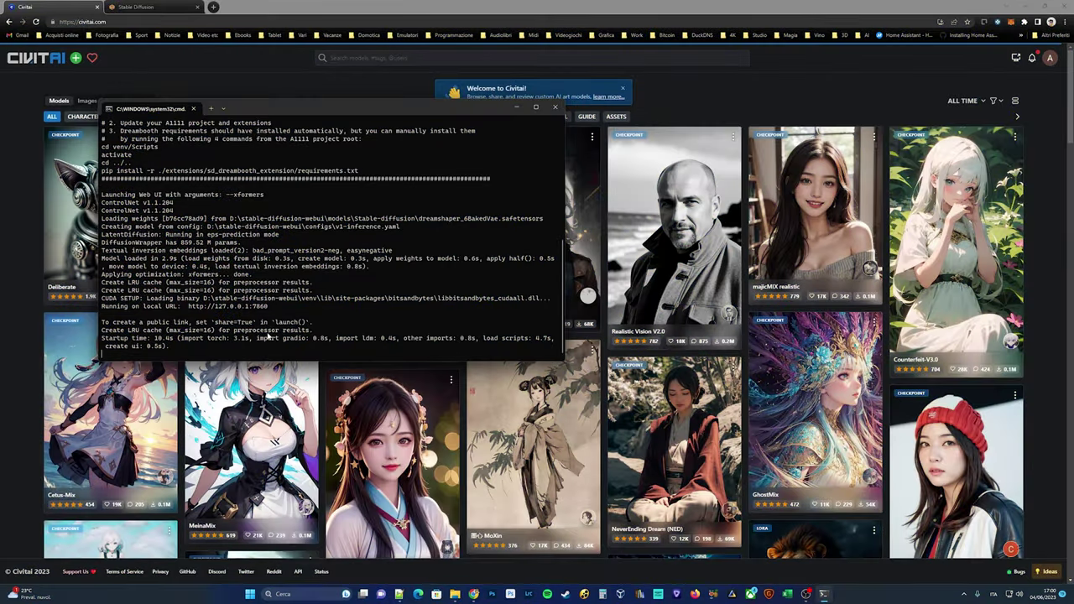
pyautogui.moveTo(279, 307); pyautogui.dragTo(189, 308)
pyautogui.rightClick(189, 309)
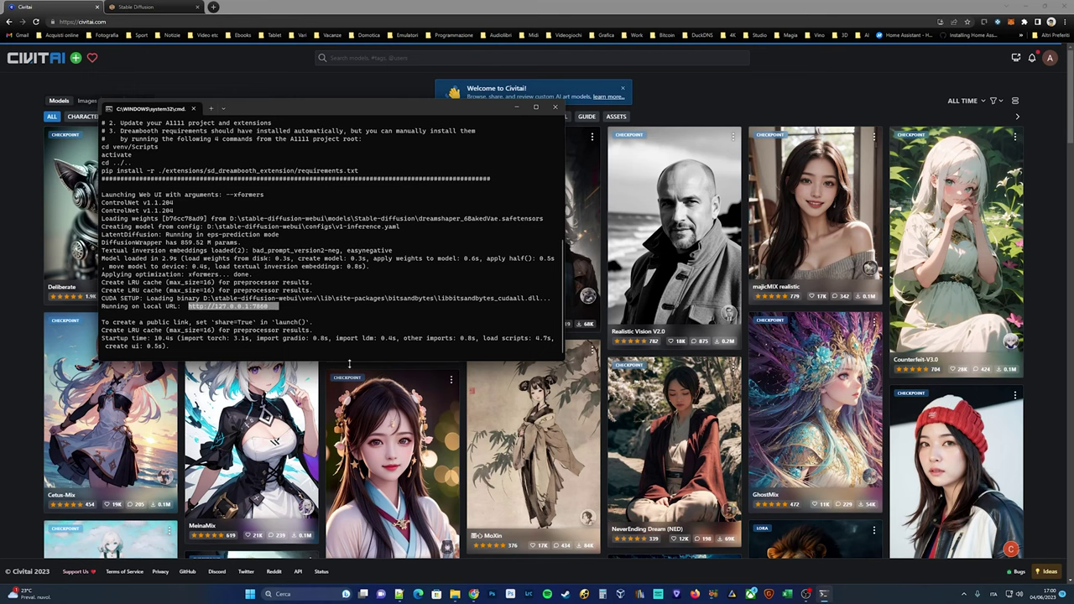
pyautogui.click(141, 8)
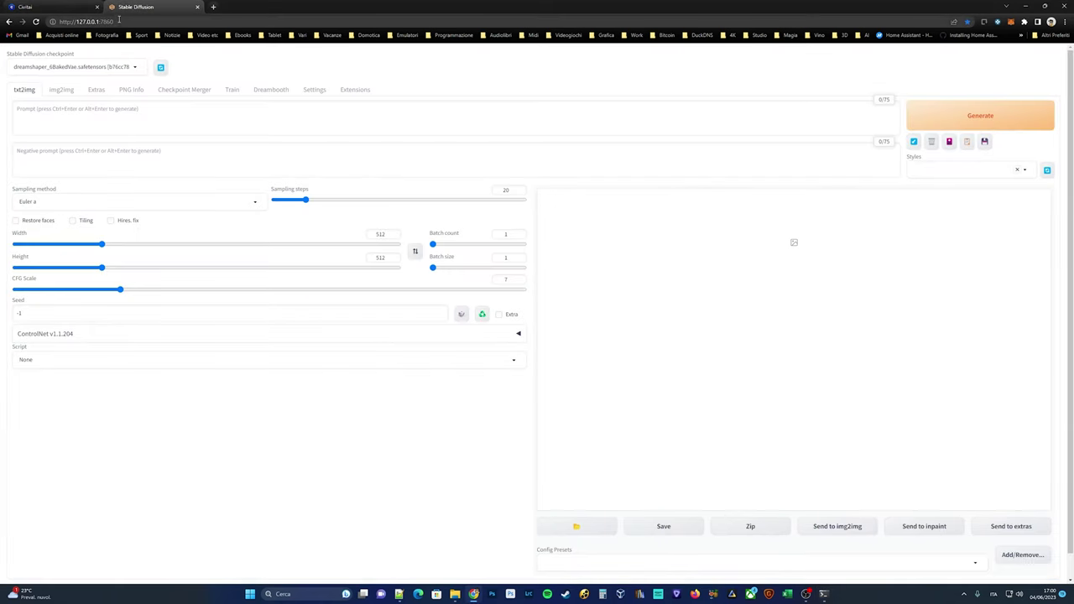
pyautogui.click(134, 21)
pyautogui.click(36, 21)
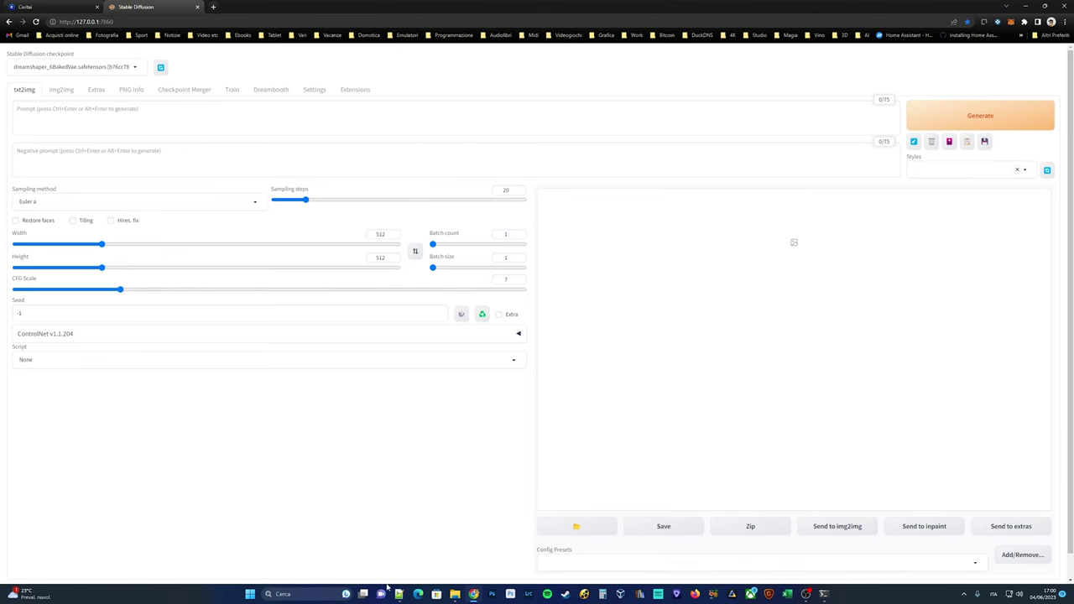
# - Paste the sample positive prompt from the notes into the txt2img prompt box
pyautogui.click(400, 594)
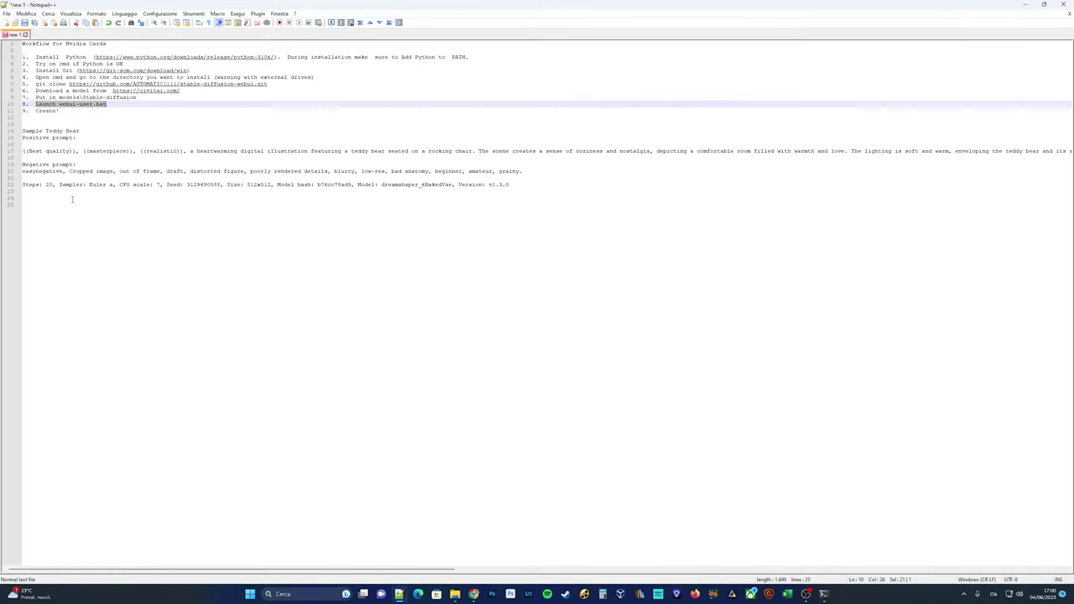
pyautogui.click(23, 151)
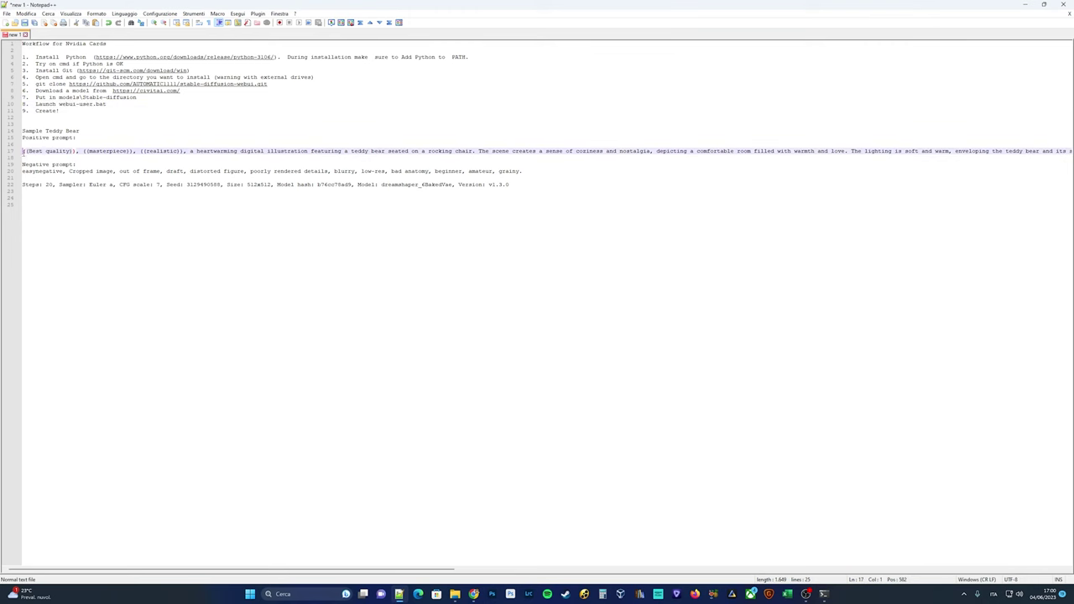
pyautogui.moveTo(23, 152); pyautogui.dragTo(22, 158)
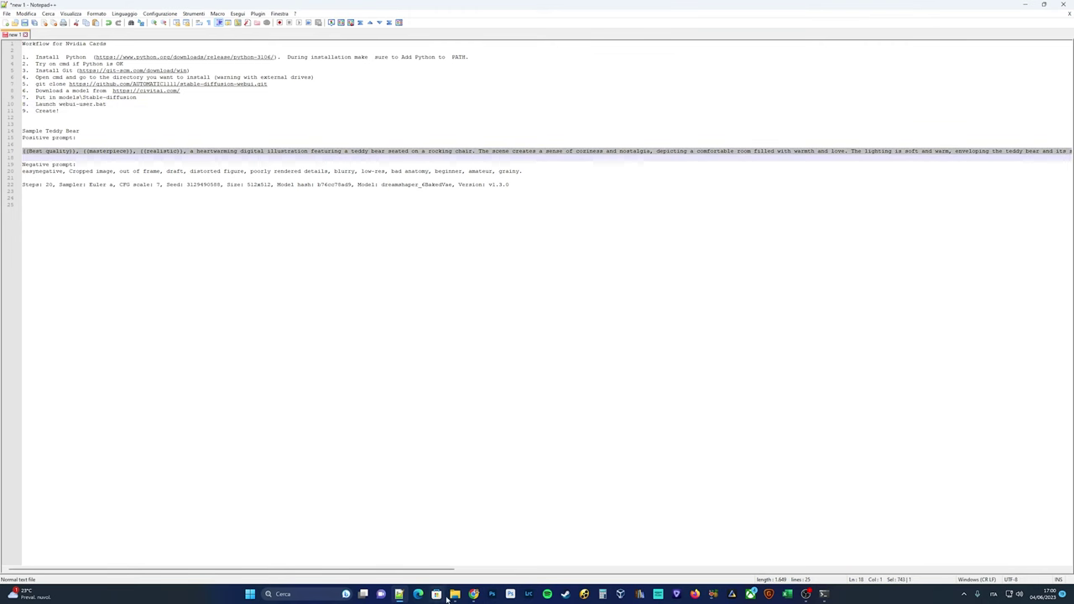
pyautogui.click(473, 594)
pyautogui.click(67, 118)
pyautogui.hotkey('ctrl', 'v')
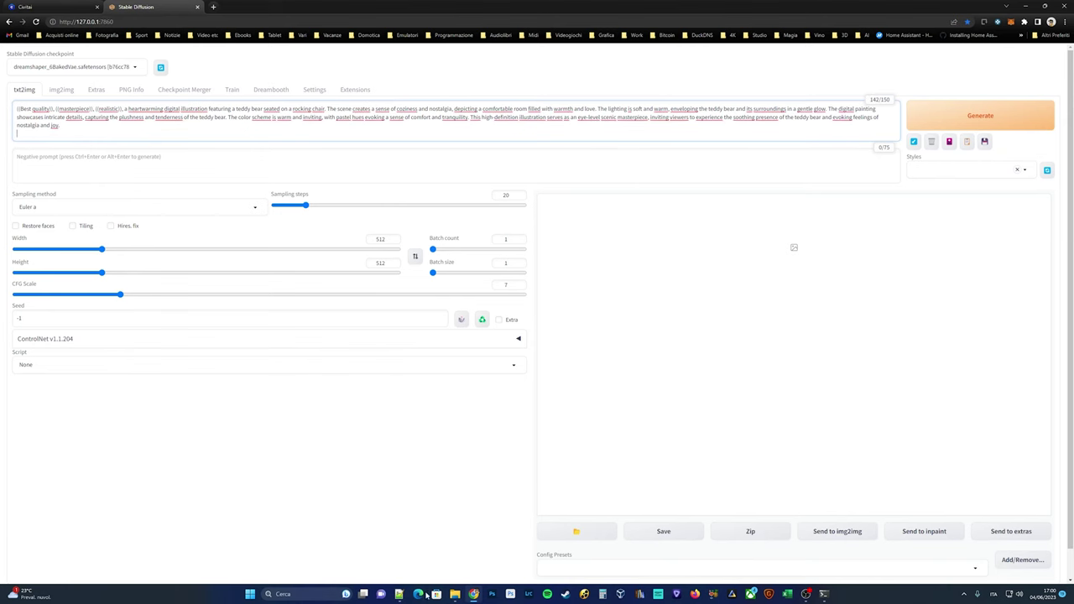
# - Paste the notes' negative prompt line into the Negative prompt box
pyautogui.click(399, 595)
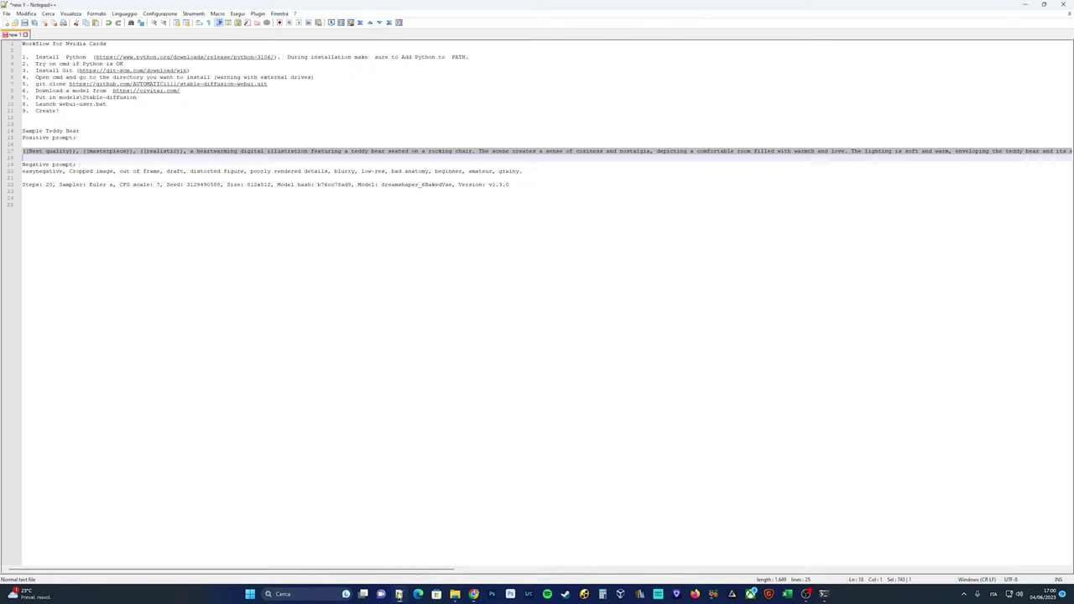
pyautogui.moveTo(522, 171); pyautogui.dragTo(22, 172)
pyautogui.hotkey('ctrl', 'c')
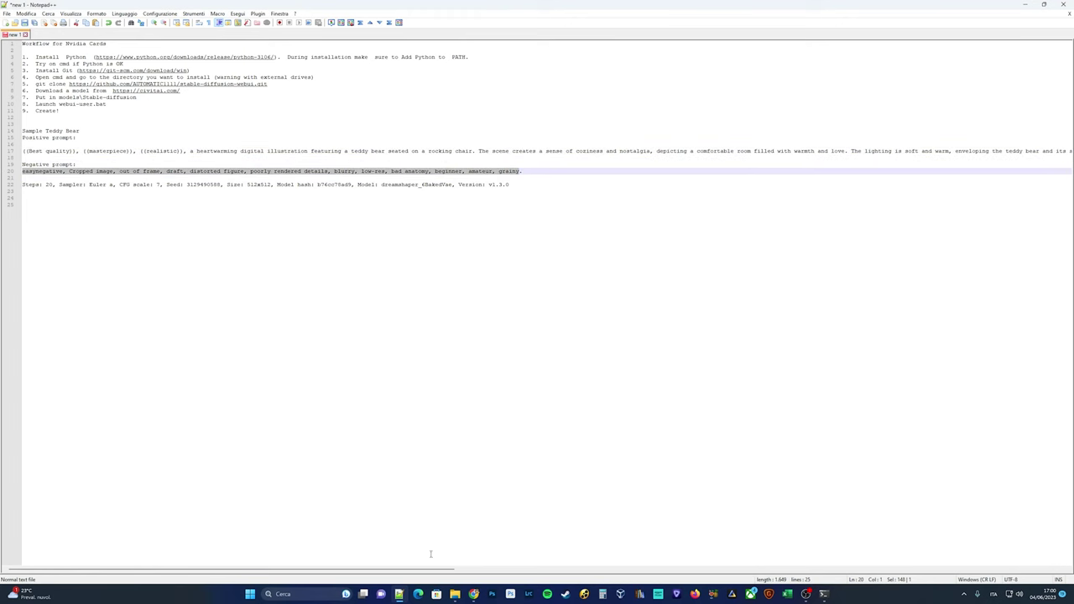
pyautogui.click(399, 594)
pyautogui.click(75, 164)
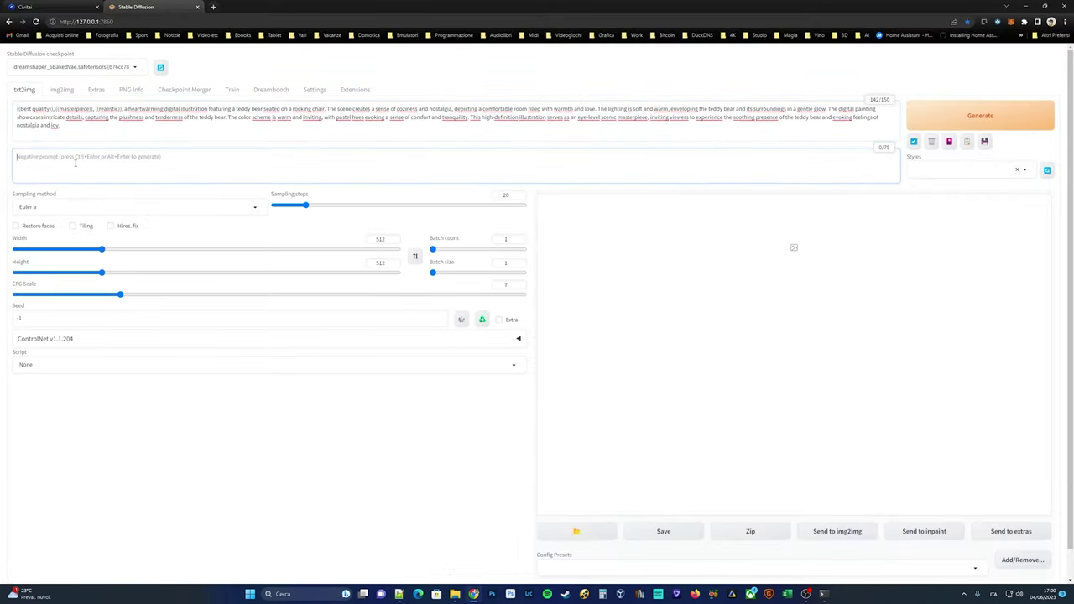
pyautogui.hotkey('ctrl', 'v')
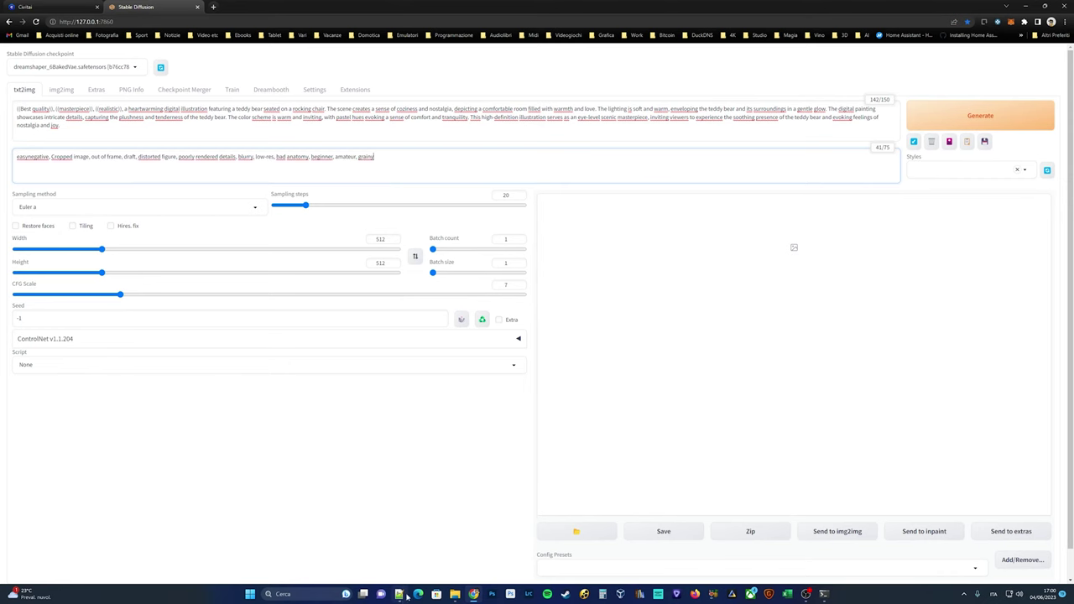
pyautogui.click(399, 595)
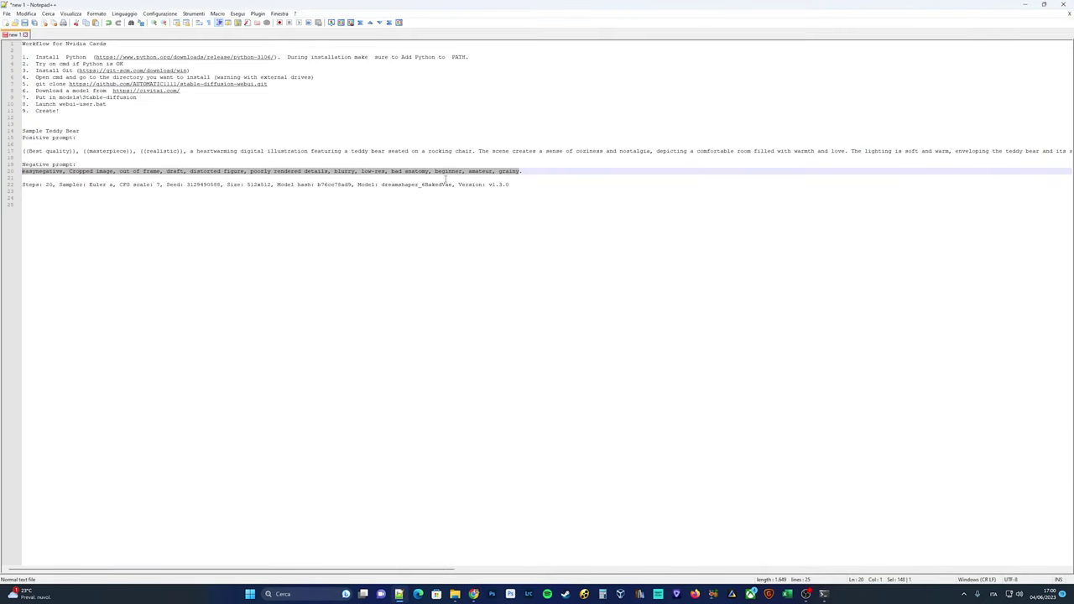
pyautogui.doubleClick(206, 185)
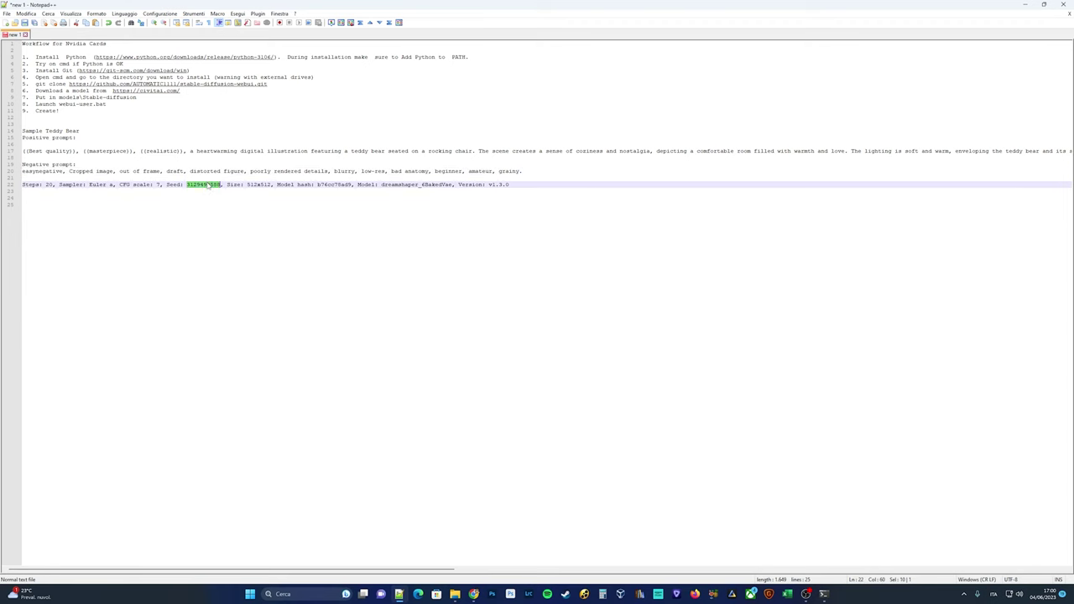
pyautogui.click(474, 594)
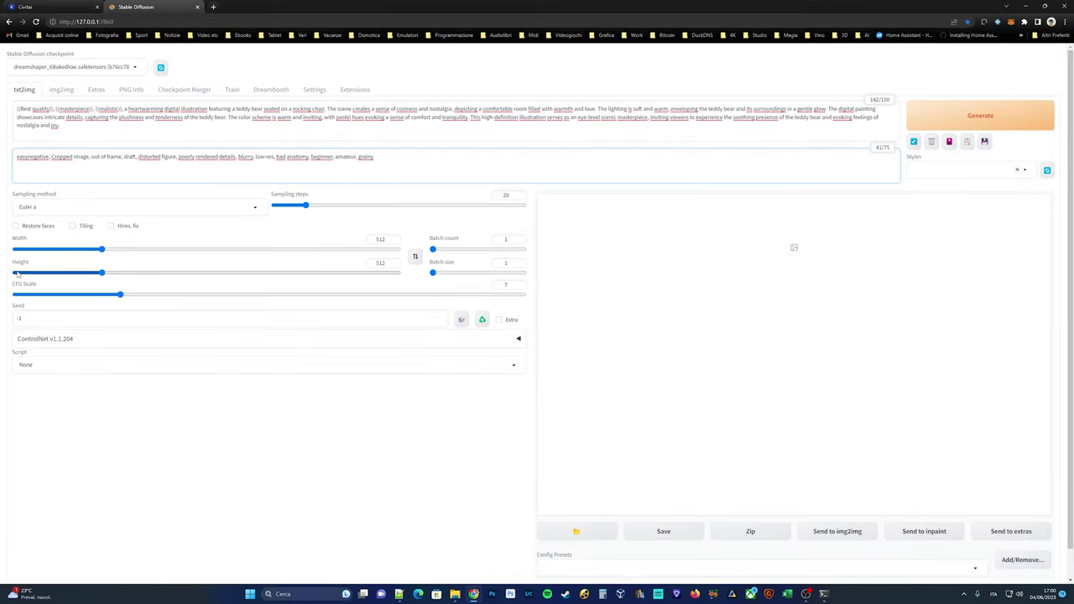
pyautogui.moveTo(28, 321); pyautogui.dragTo(10, 322)
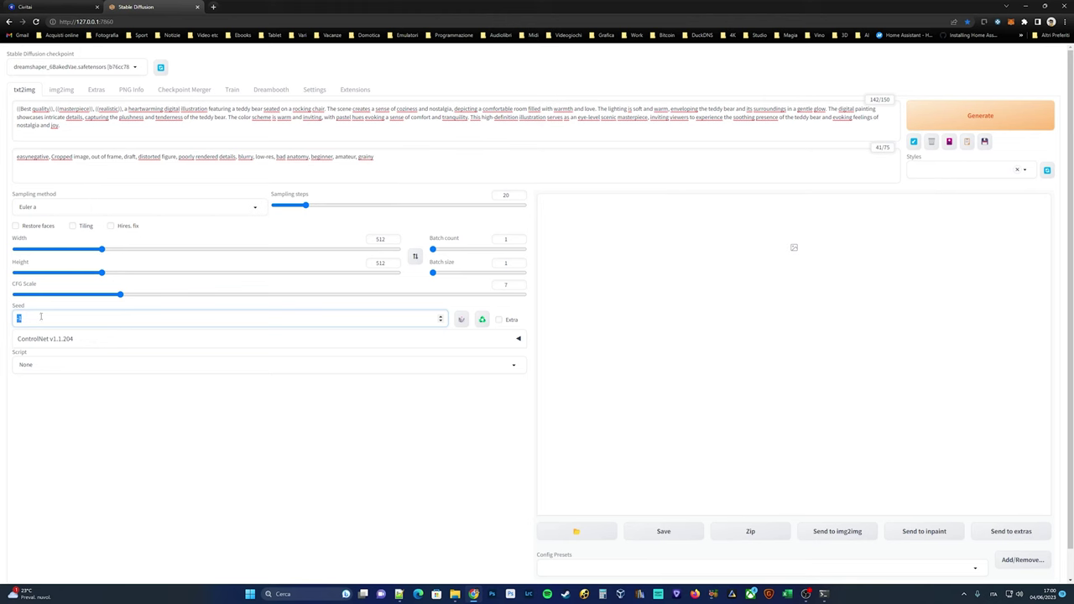
pyautogui.hotkey('ctrl', 'v')
pyautogui.click(434, 250)
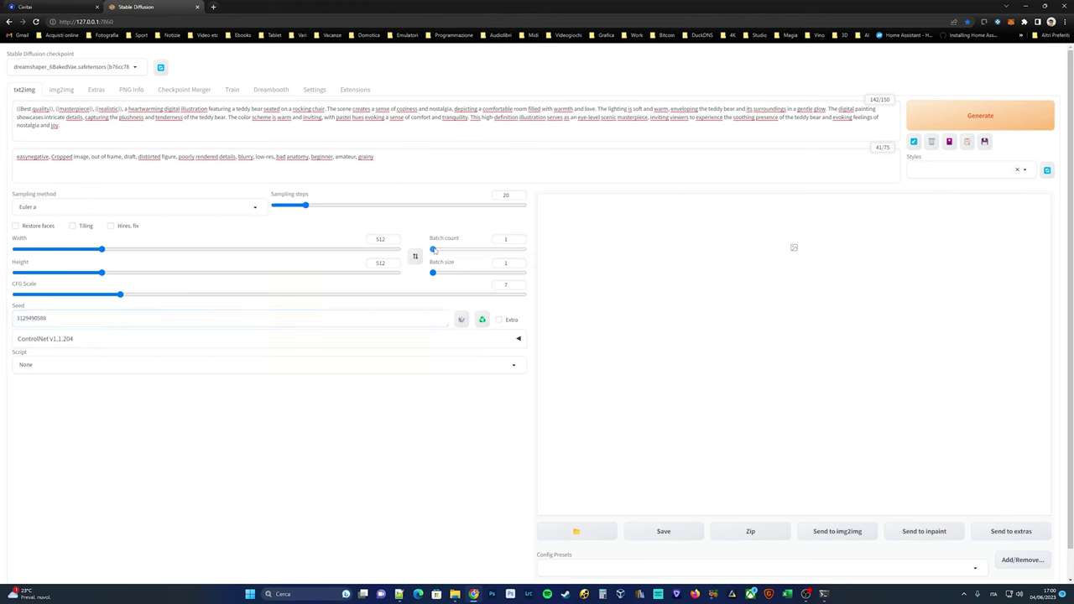
pyautogui.press('Right')
pyautogui.press('Right')
pyautogui.press('Right')
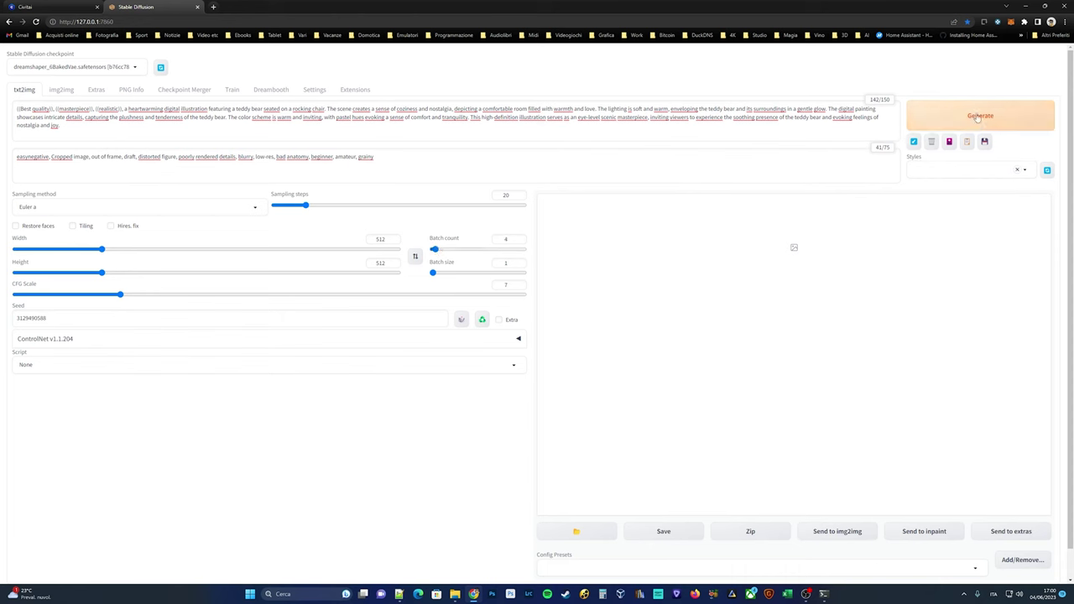
pyautogui.click(978, 116)
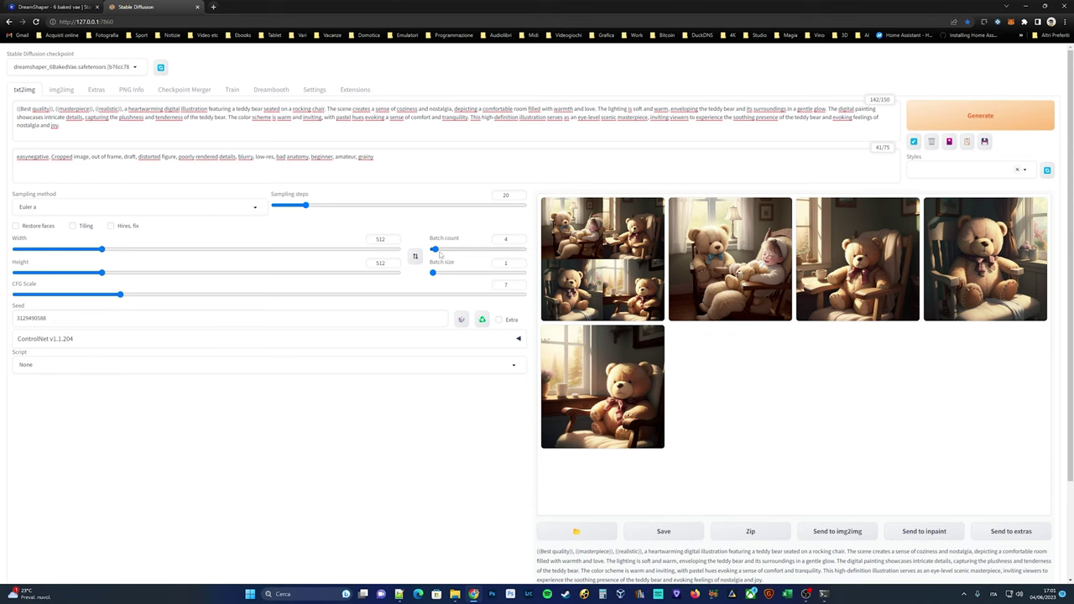
# - Generate a single image at batch count 1, then reset the seed to random
pyautogui.moveTo(435, 250); pyautogui.dragTo(428, 254)
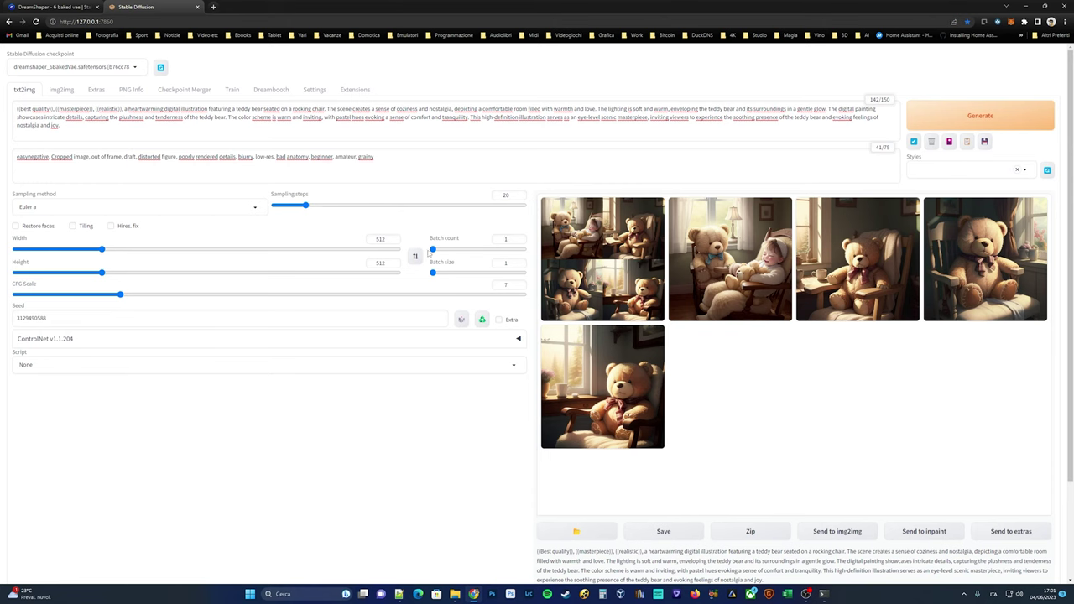
pyautogui.click(954, 119)
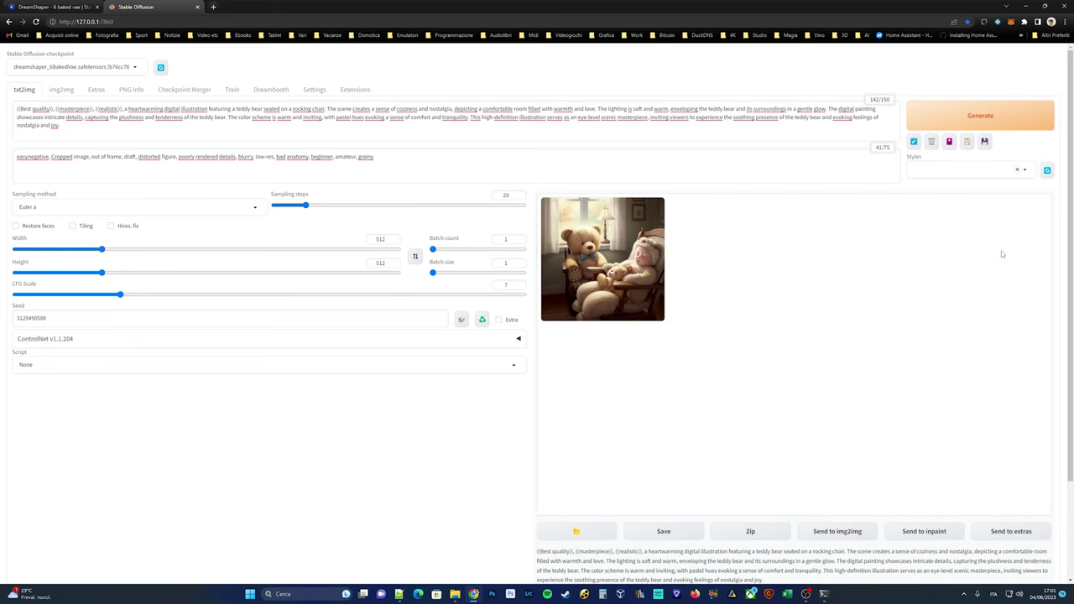
pyautogui.click(461, 320)
# - Generate five random-seed teddy bear images at batch count 5 and enlarge the fourth
pyautogui.click(956, 116)
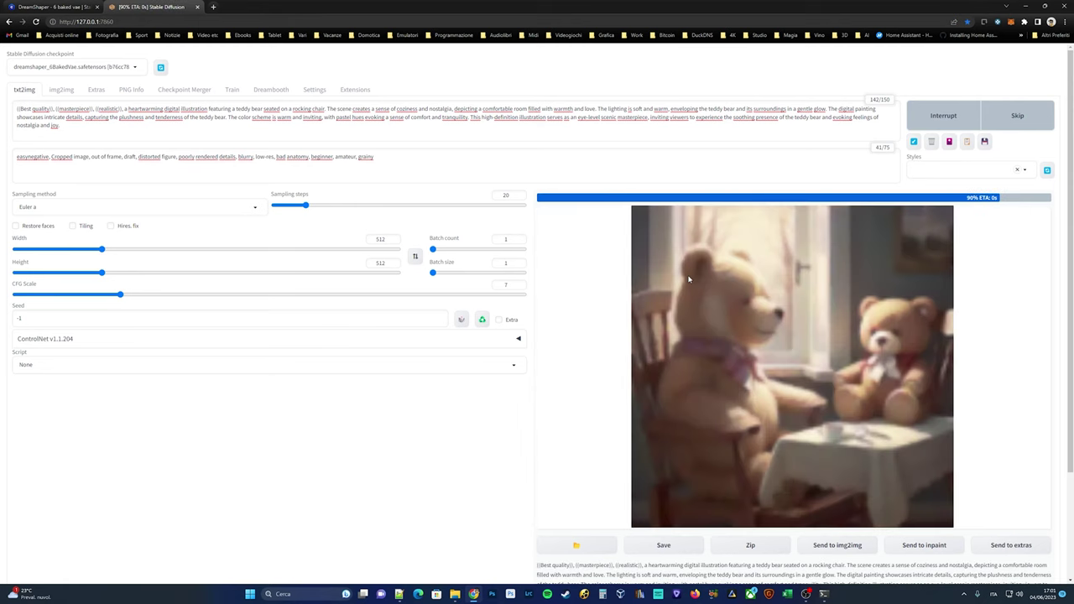
pyautogui.moveTo(433, 250); pyautogui.dragTo(437, 255)
pyautogui.click(999, 115)
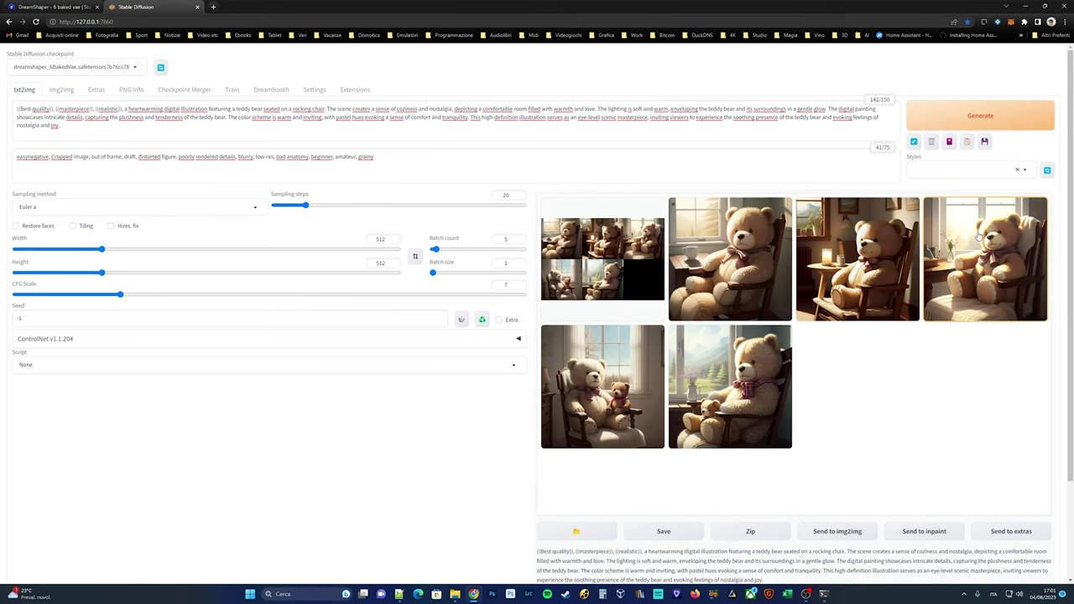
pyautogui.click(978, 237)
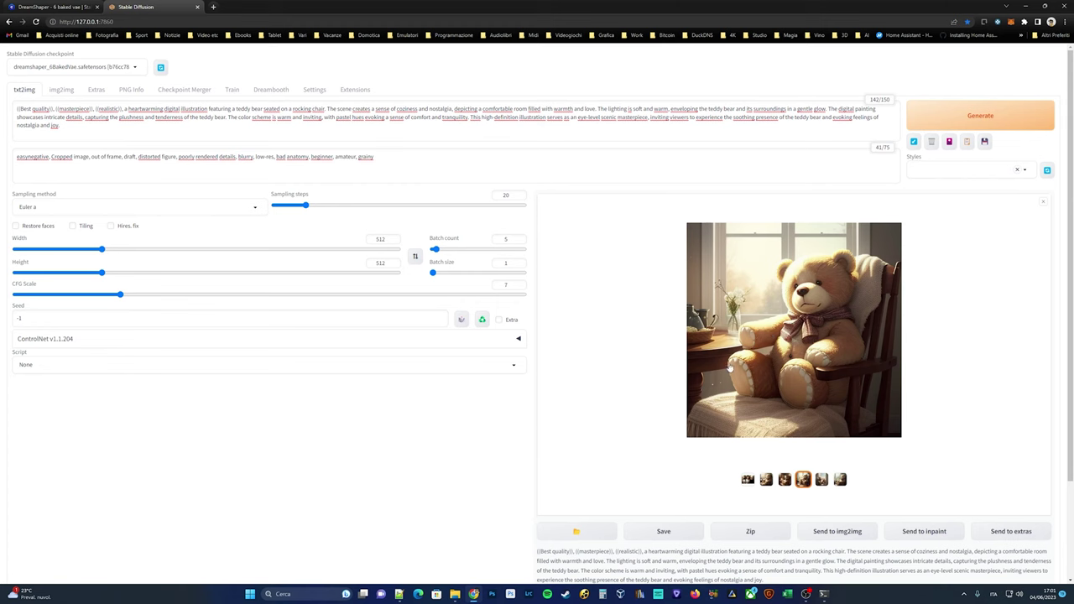
# - Send the fourth teddy bear image to img2img and set width and height to 1024
pyautogui.click(842, 536)
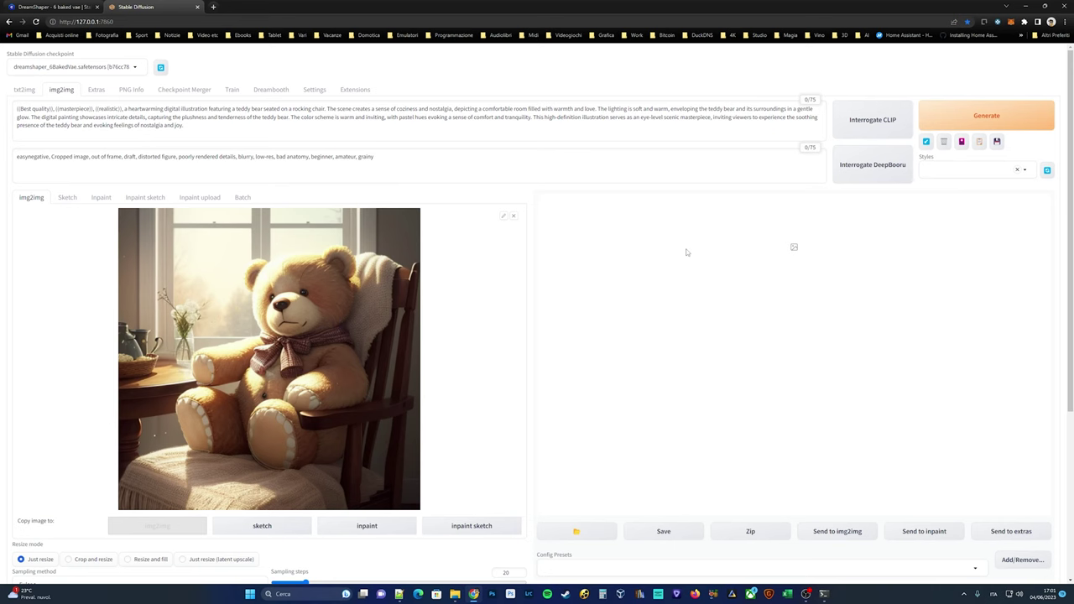
pyautogui.scroll(-2, 683, 420)
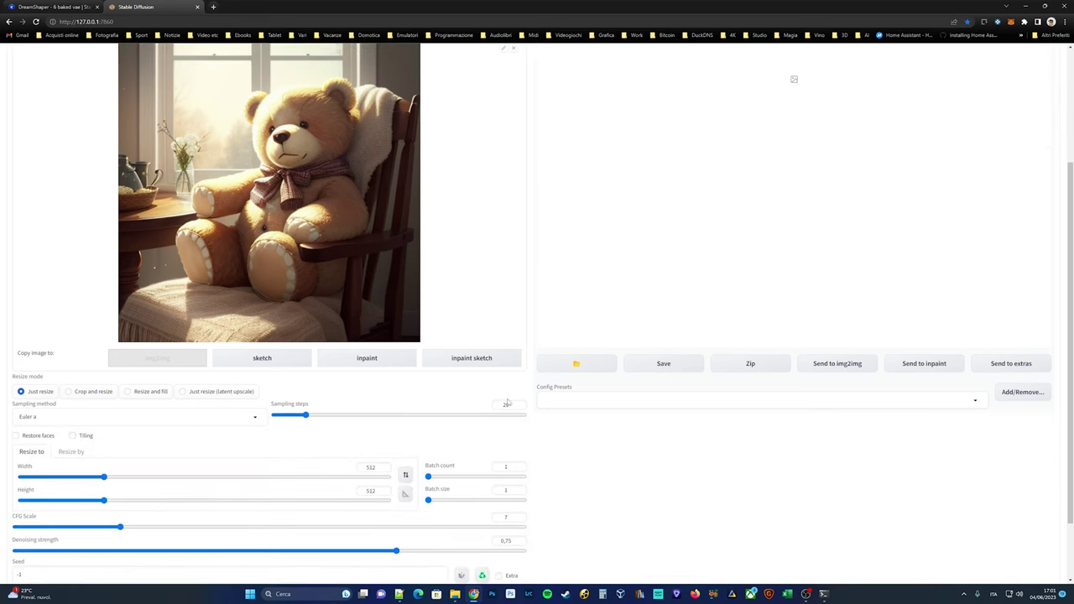
pyautogui.moveTo(101, 477); pyautogui.dragTo(197, 476)
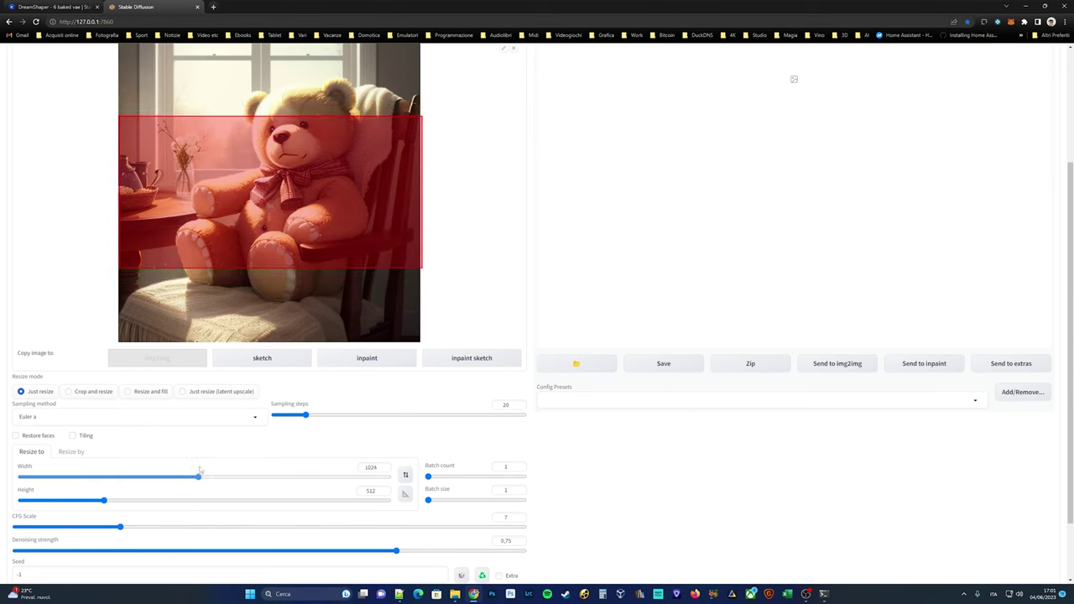
pyautogui.moveTo(102, 500); pyautogui.dragTo(200, 477)
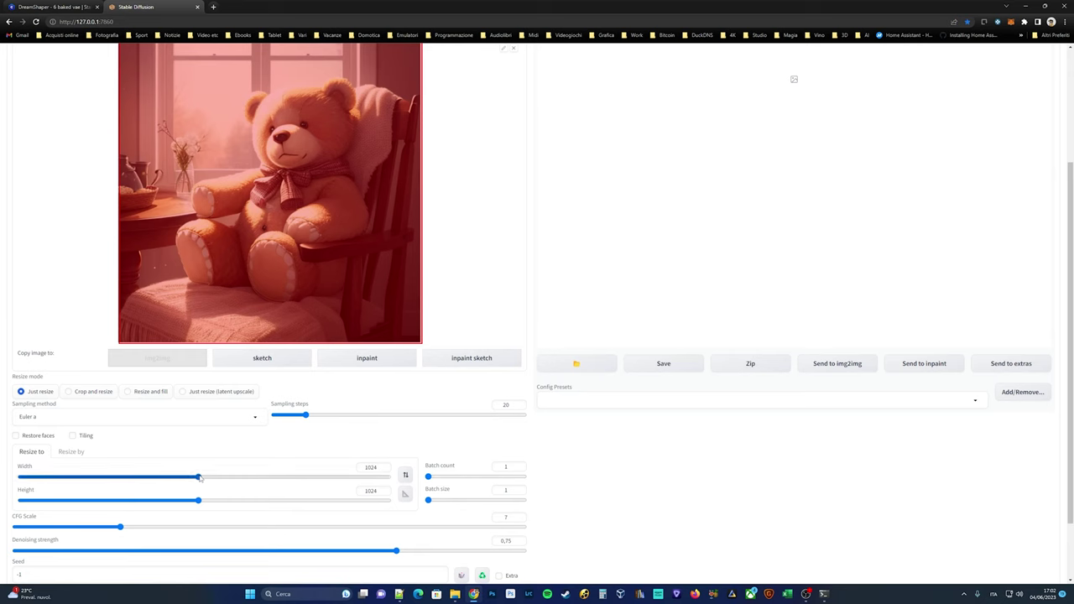
pyautogui.scroll(2, 719, 343)
# - Generate the 1024×1024 upscale at denoising 0.75, then lower denoising strength to 0.51 and regenerate
pyautogui.click(1007, 122)
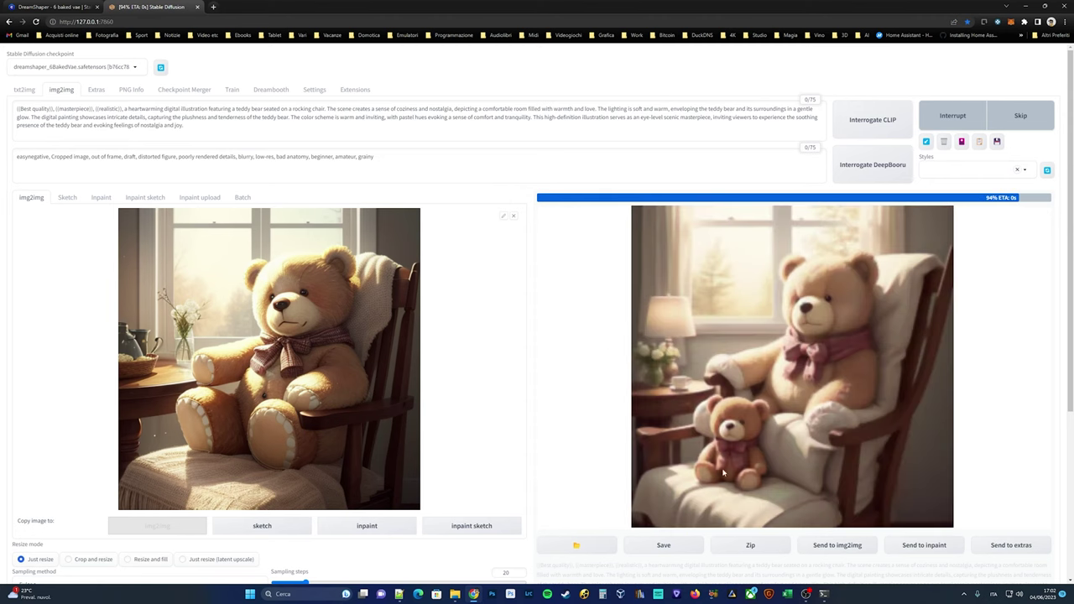
pyautogui.scroll(-3, 468, 381)
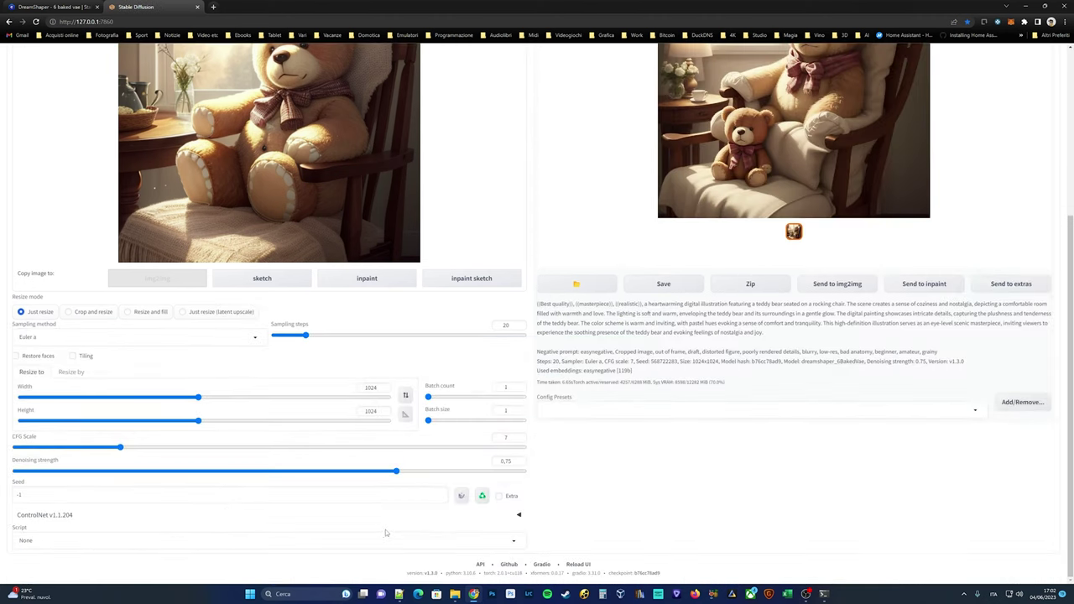
pyautogui.moveTo(396, 478); pyautogui.dragTo(284, 476)
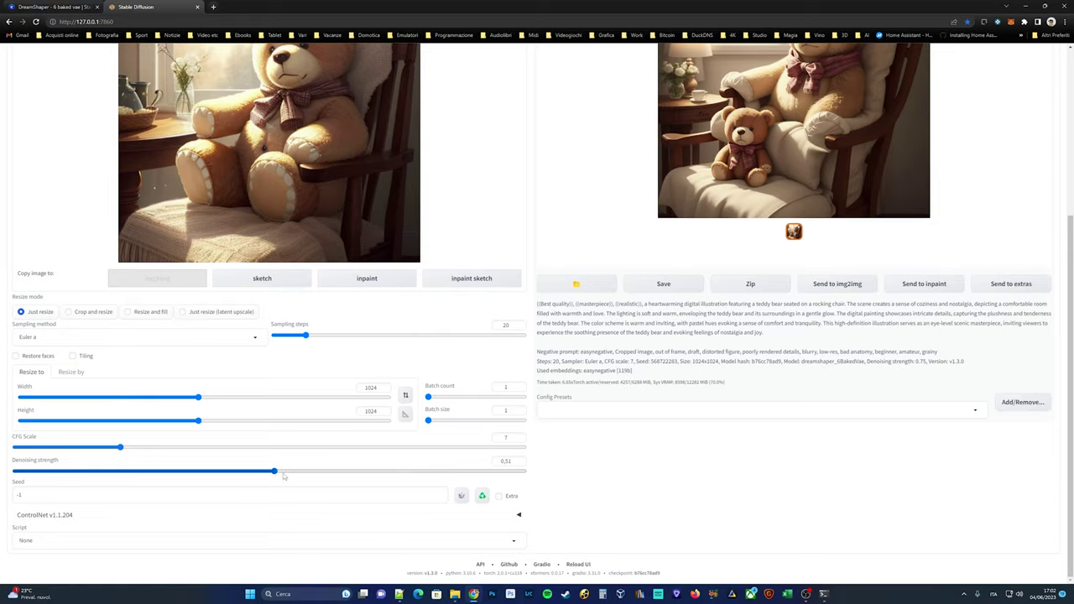
pyautogui.scroll(3, 284, 477)
pyautogui.click(965, 123)
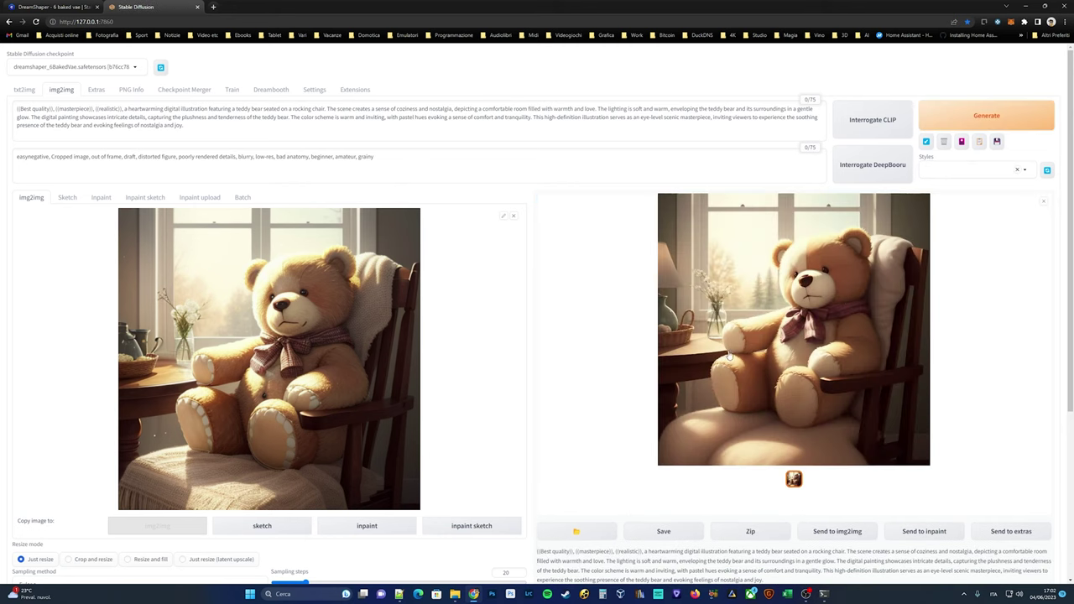
# - Nudge denoising strength to about 0.5, regenerate the upscale, and view the result full-screen
pyautogui.scroll(-5, 403, 476)
pyautogui.moveTo(274, 511); pyautogui.dragTo(270, 510)
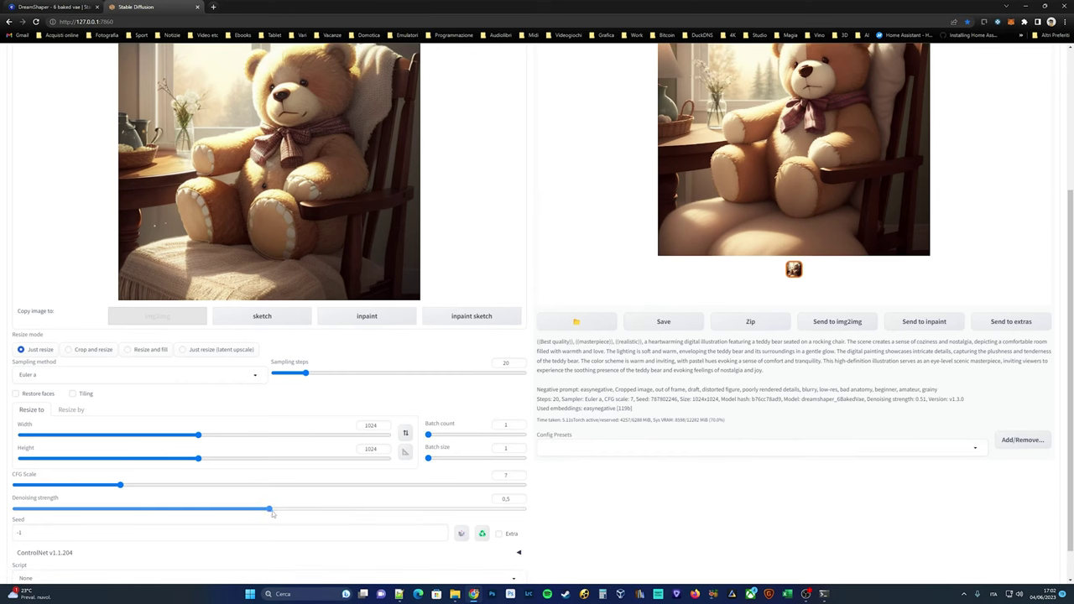
pyautogui.scroll(5, 588, 318)
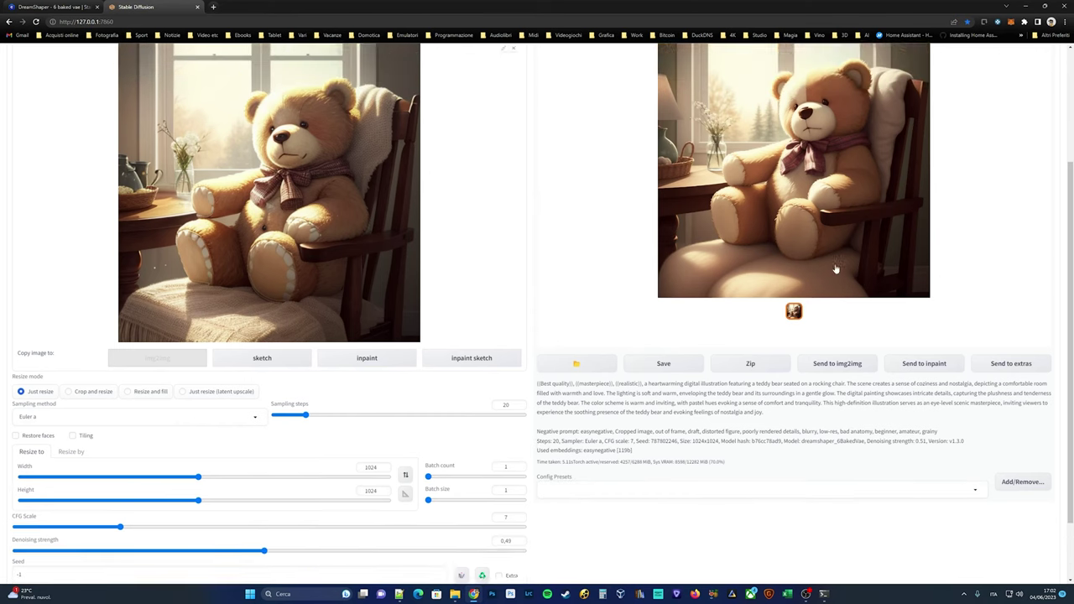
pyautogui.click(988, 114)
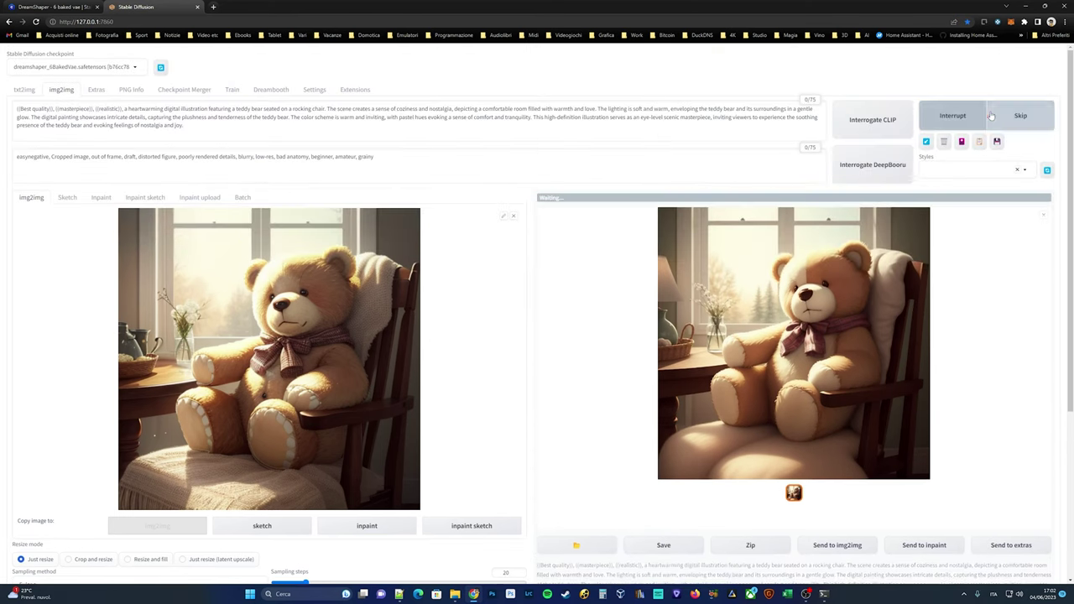
pyautogui.click(801, 322)
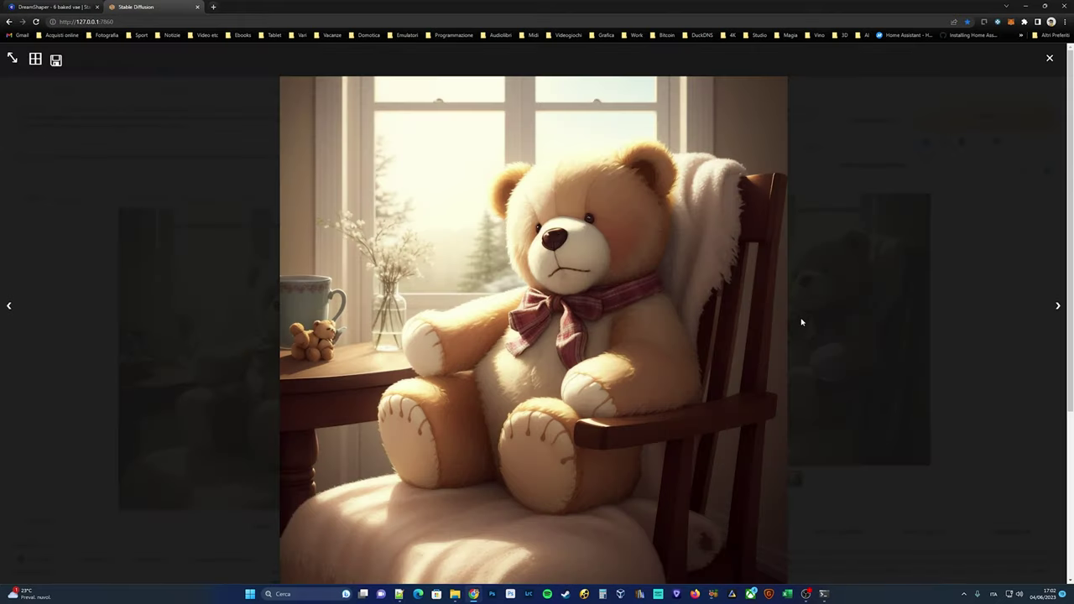